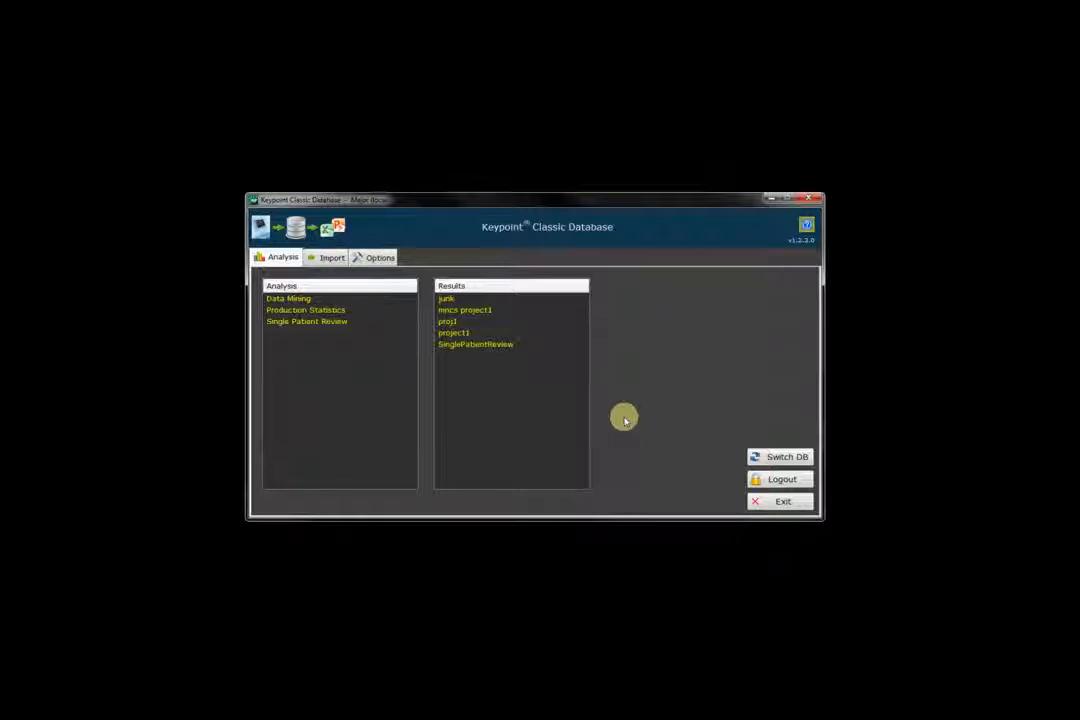
Open Data Mining and filter to male patients aged 30–50, leaving 10197 studies.
click(301, 300)
double_click(301, 300)
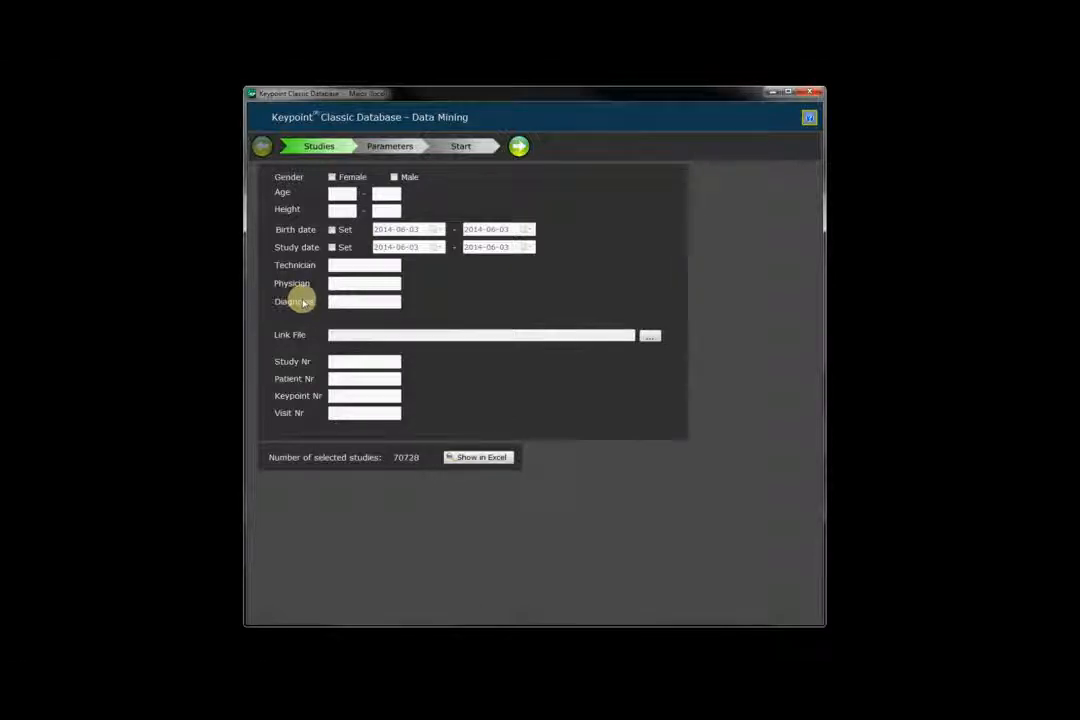
click(394, 177)
click(343, 193)
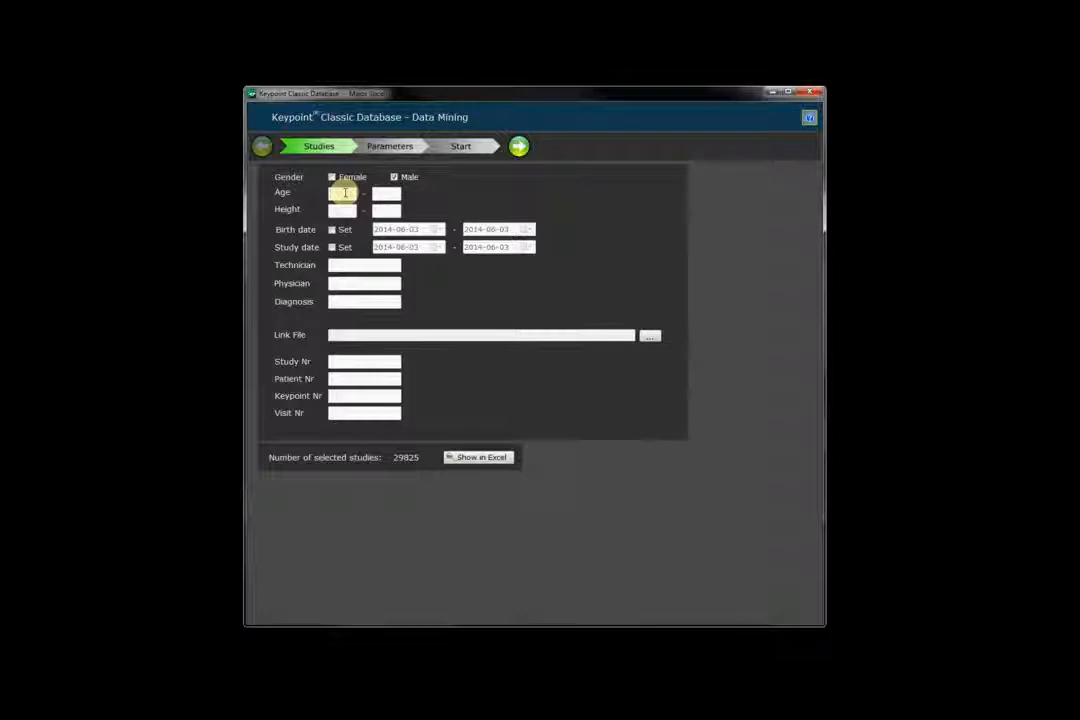
text(30)
click(378, 193)
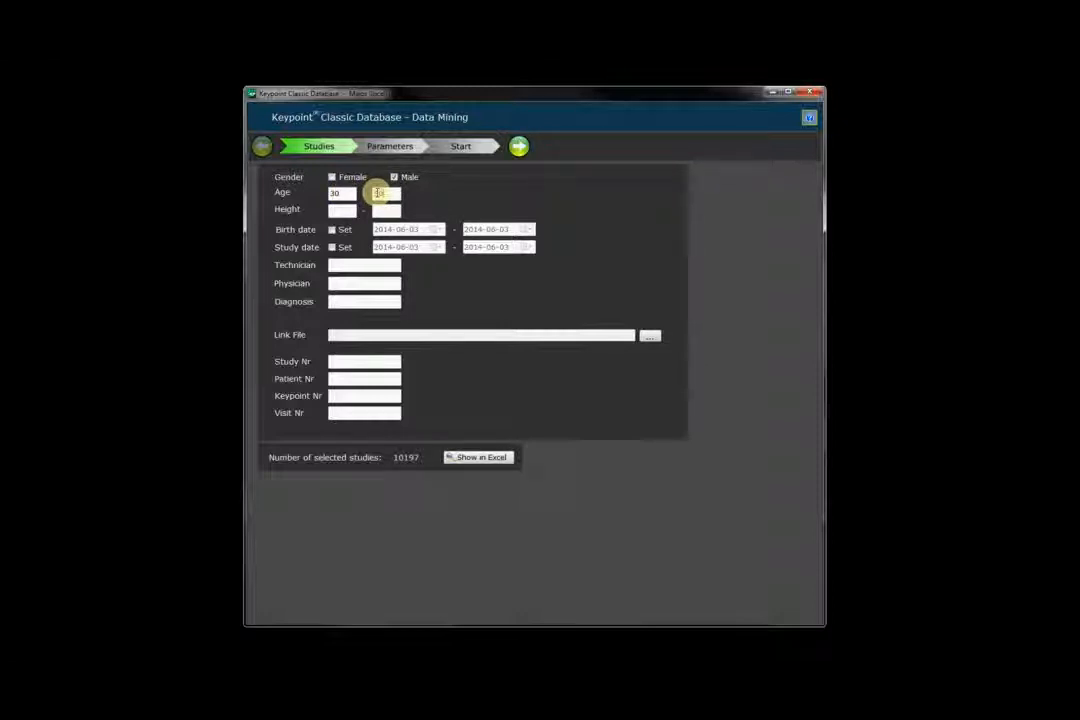
text(50)
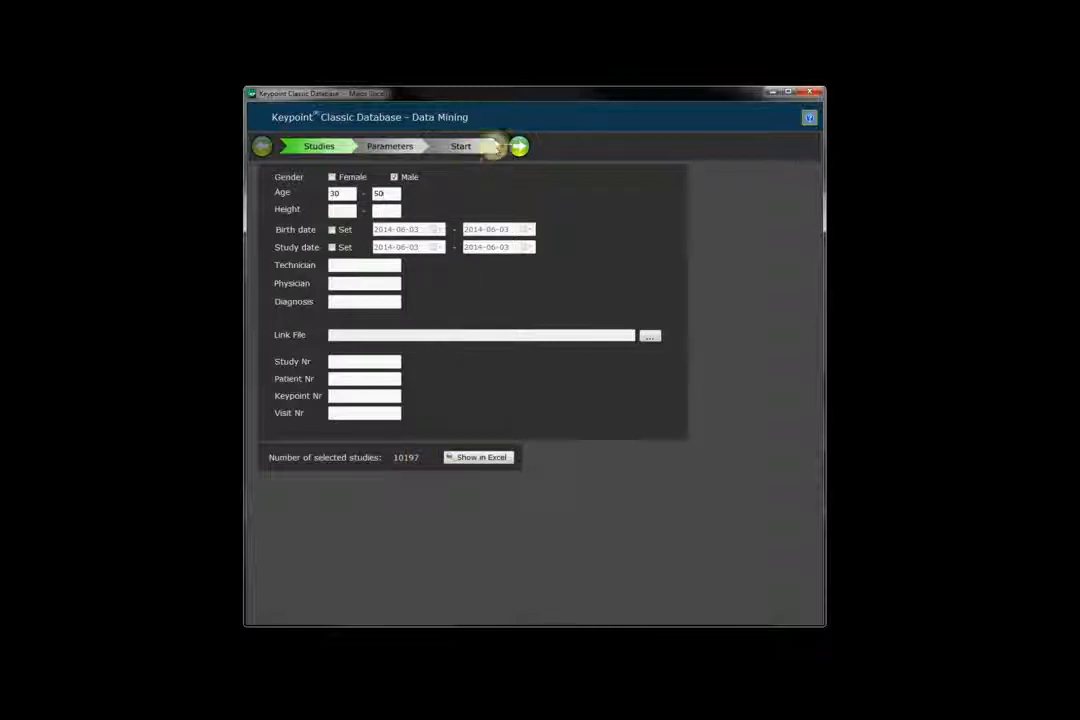
click(521, 148)
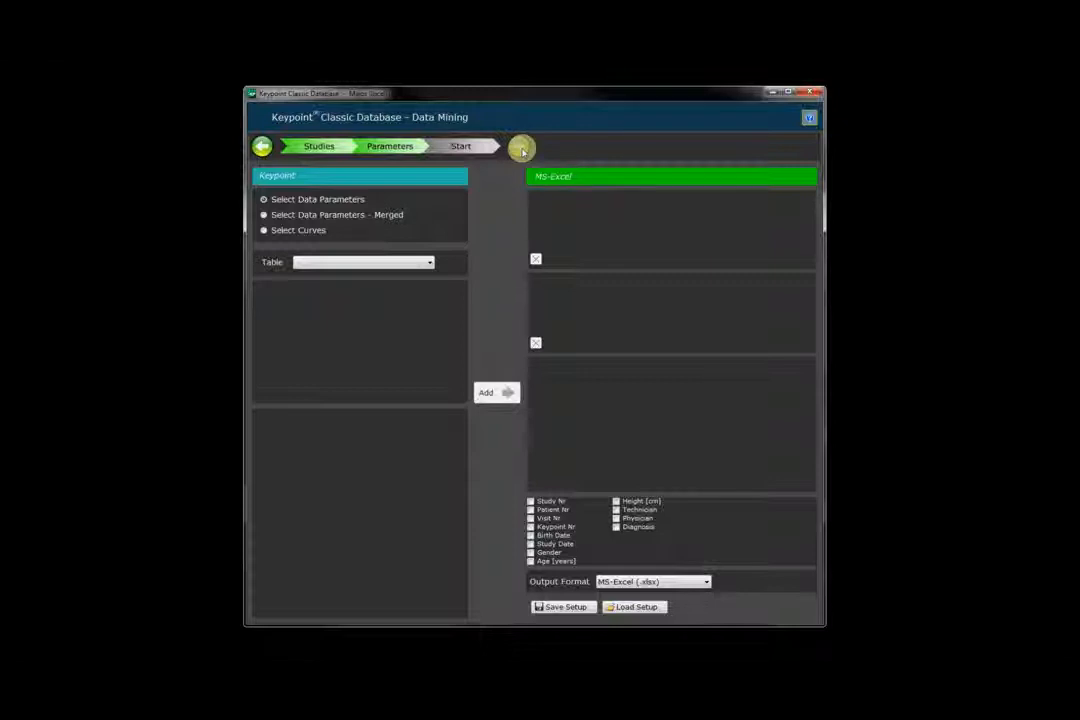
Select the MNCS Sites table with all sides, Median nerve, Wrist stimulation and APB recording.
click(430, 262)
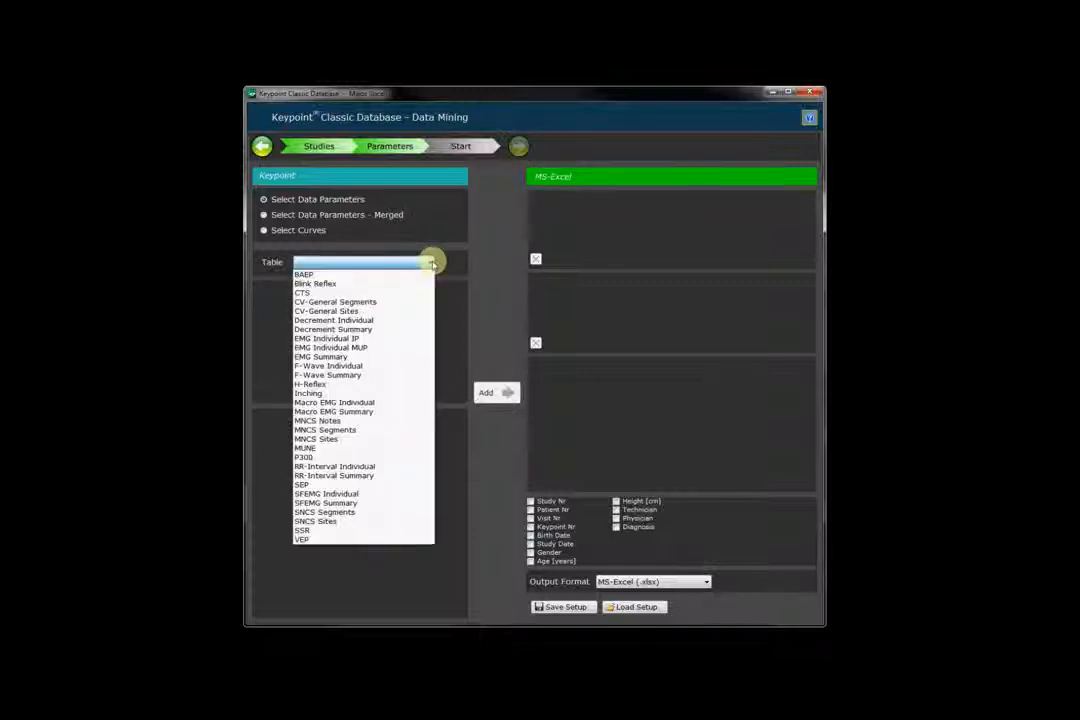
click(341, 443)
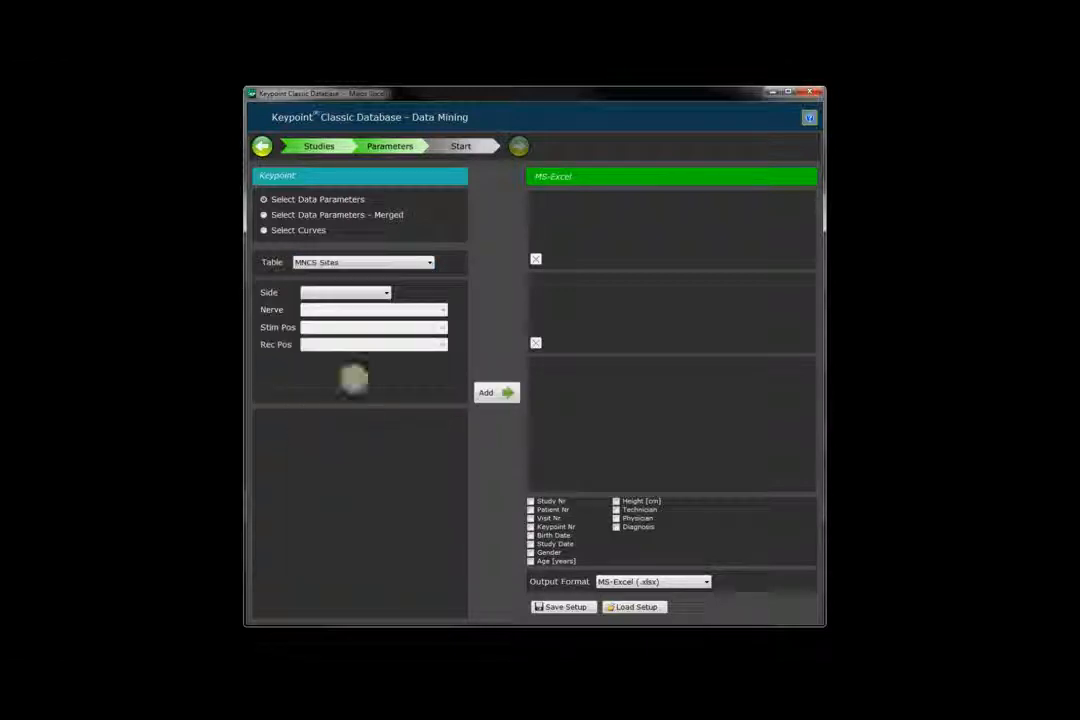
click(380, 293)
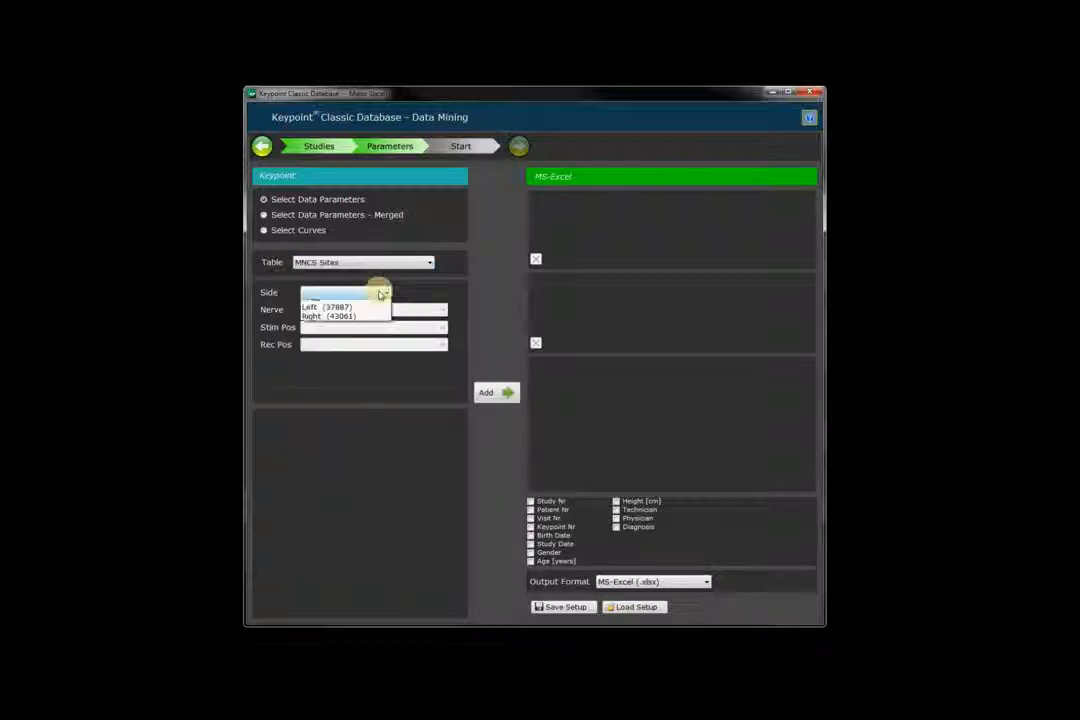
click(320, 302)
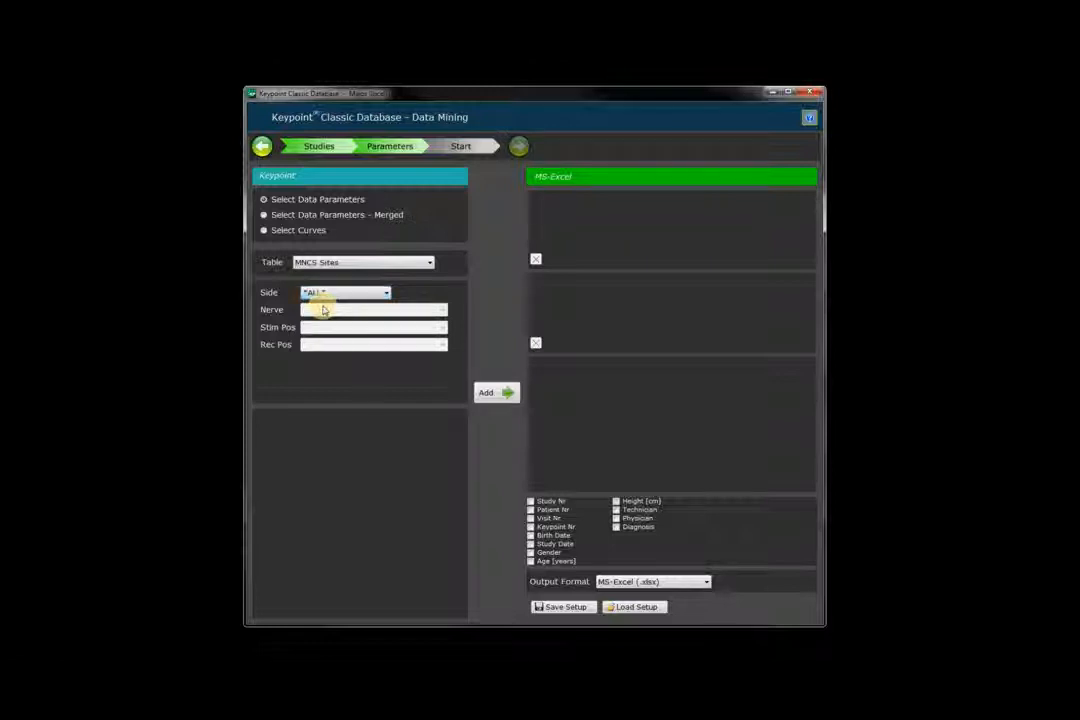
click(390, 310)
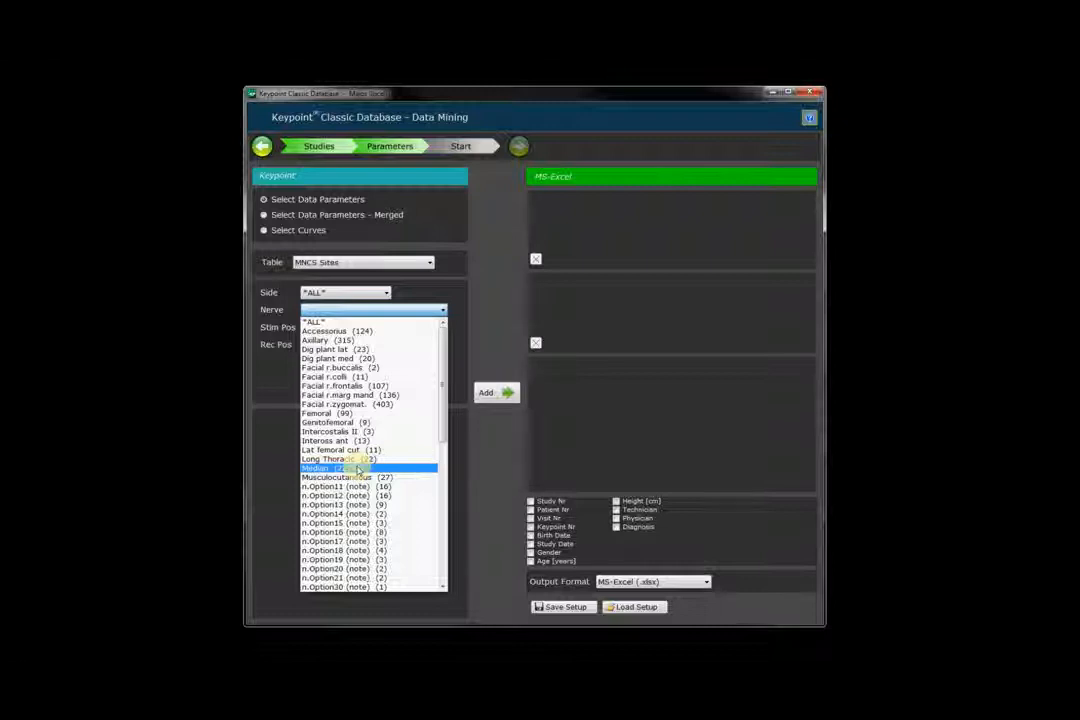
click(357, 468)
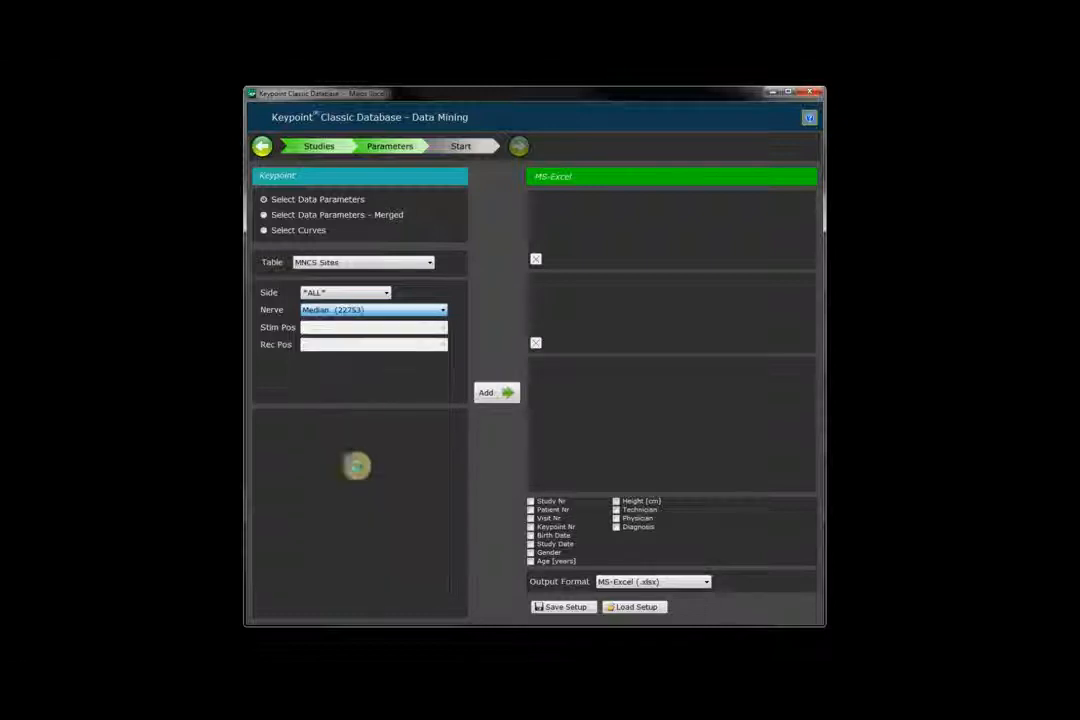
click(341, 330)
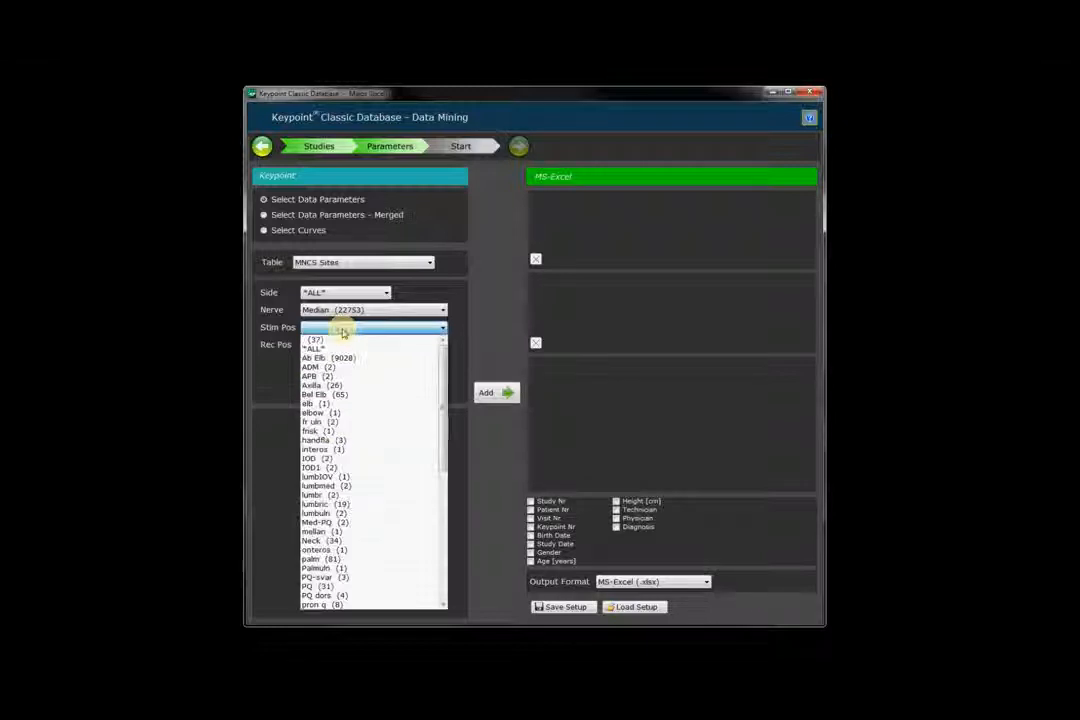
drag(441, 398, 443, 598)
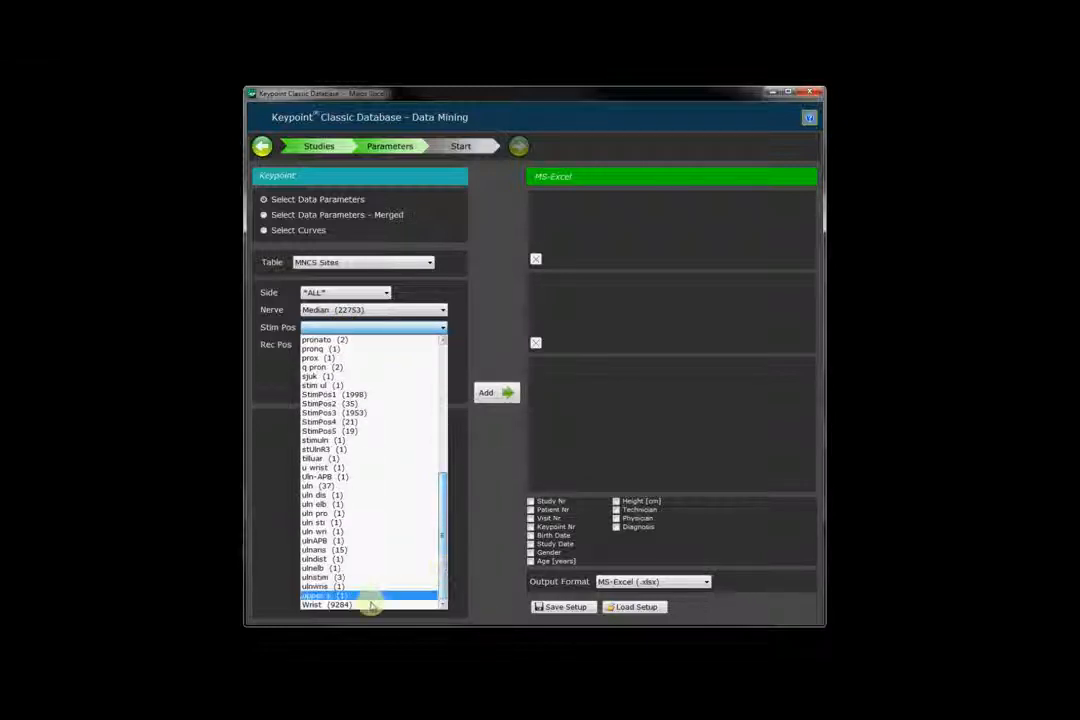
click(355, 604)
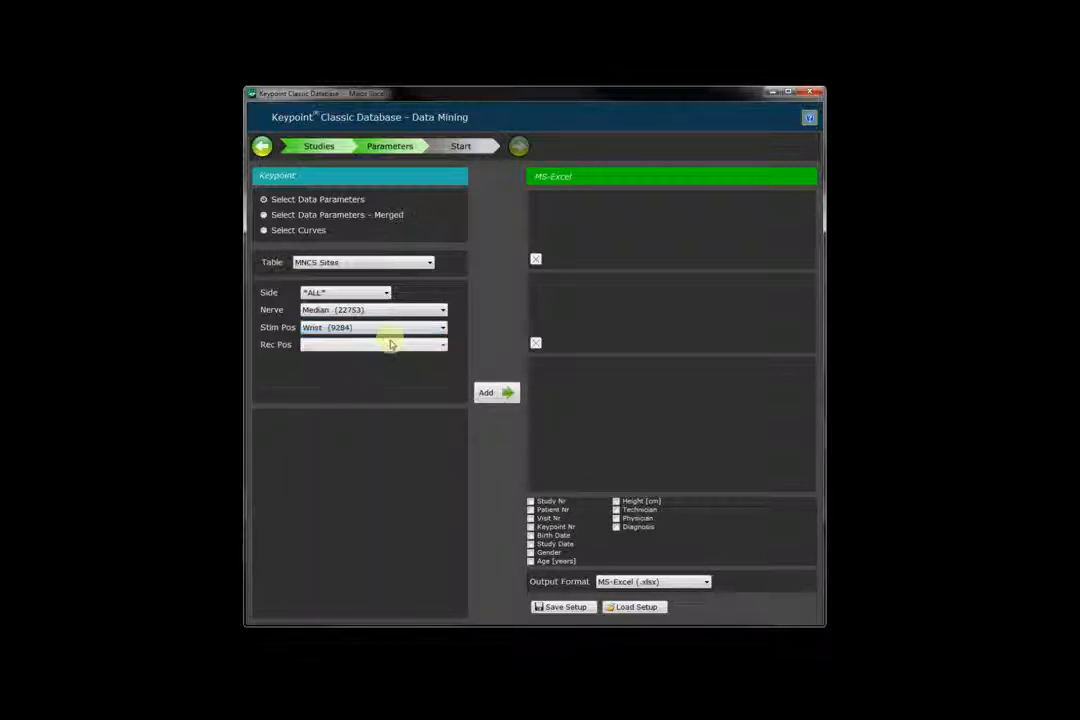
click(391, 344)
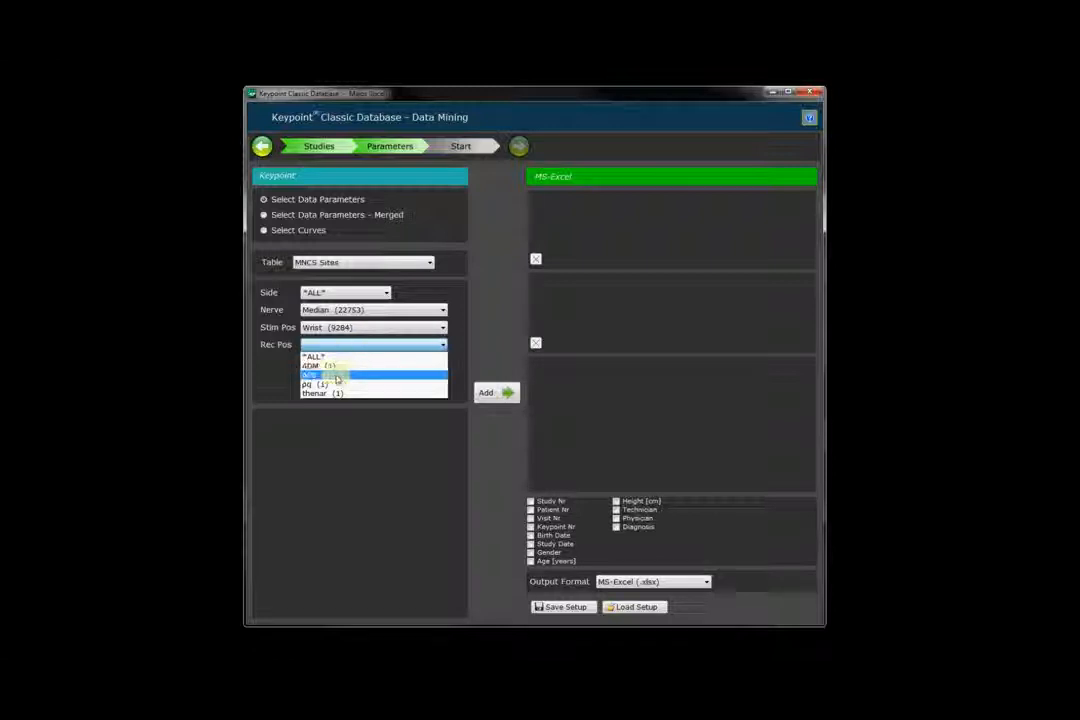
click(337, 377)
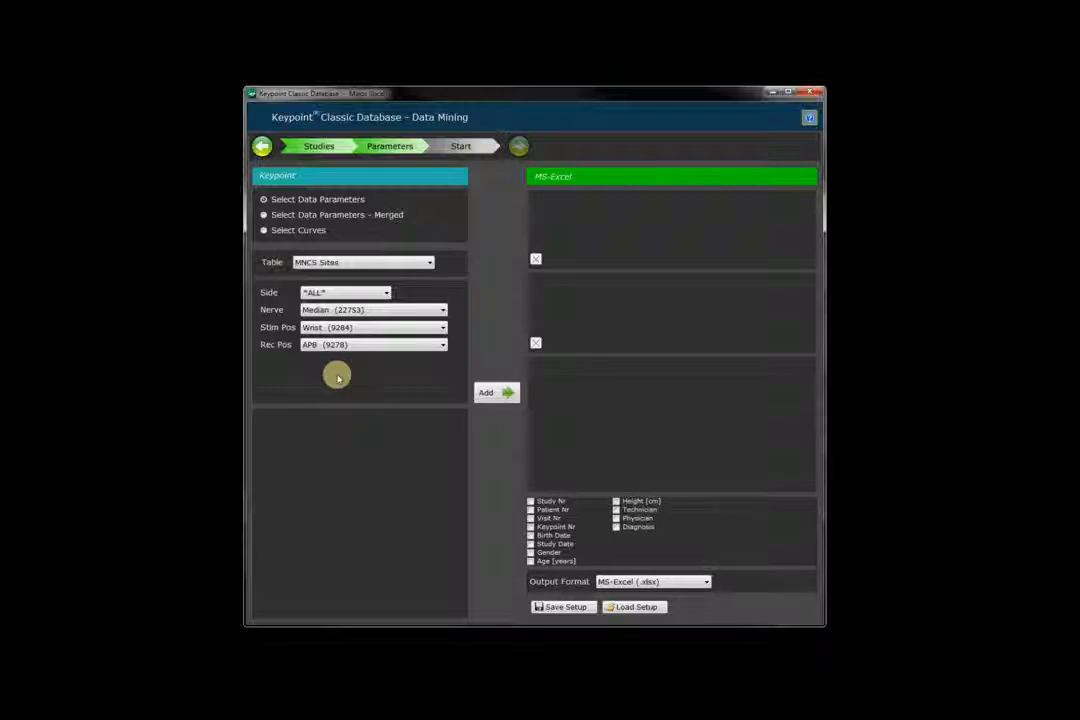
Add the Median Wrist–APB site parameters to the export and include patient age.
click(493, 397)
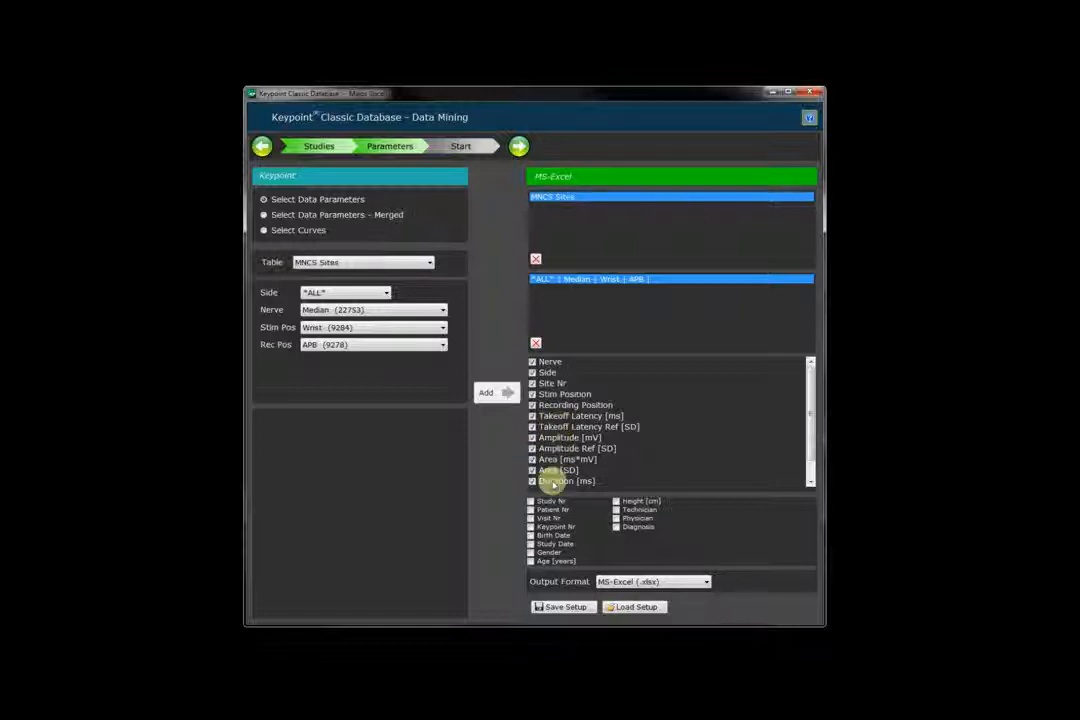
click(532, 561)
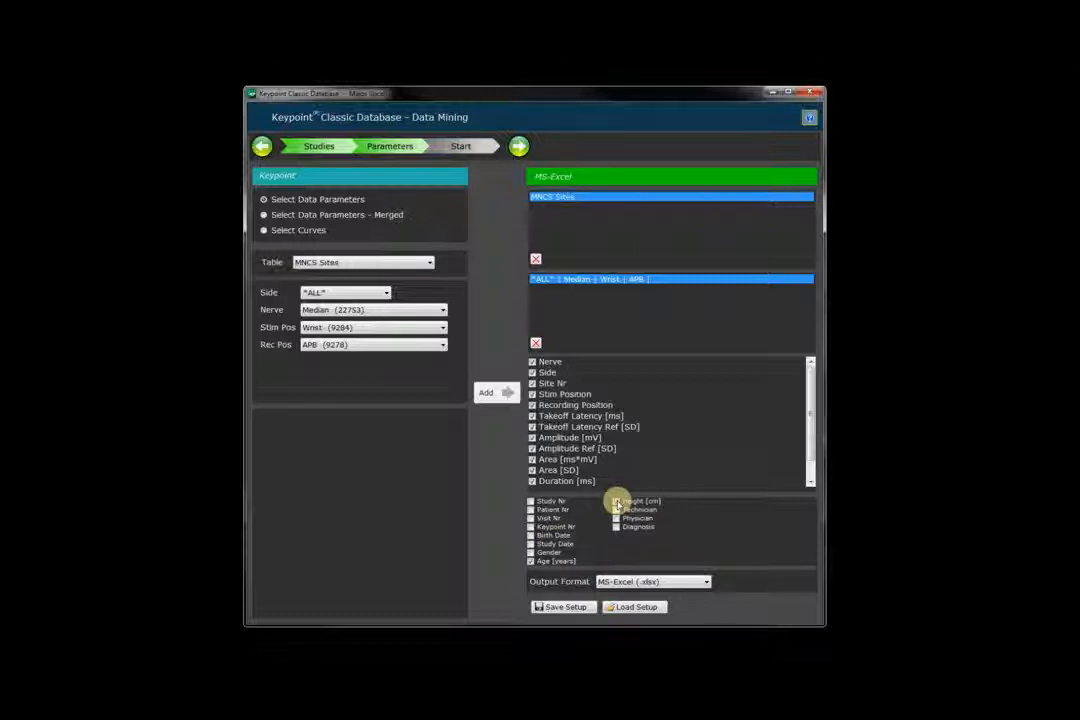
click(520, 148)
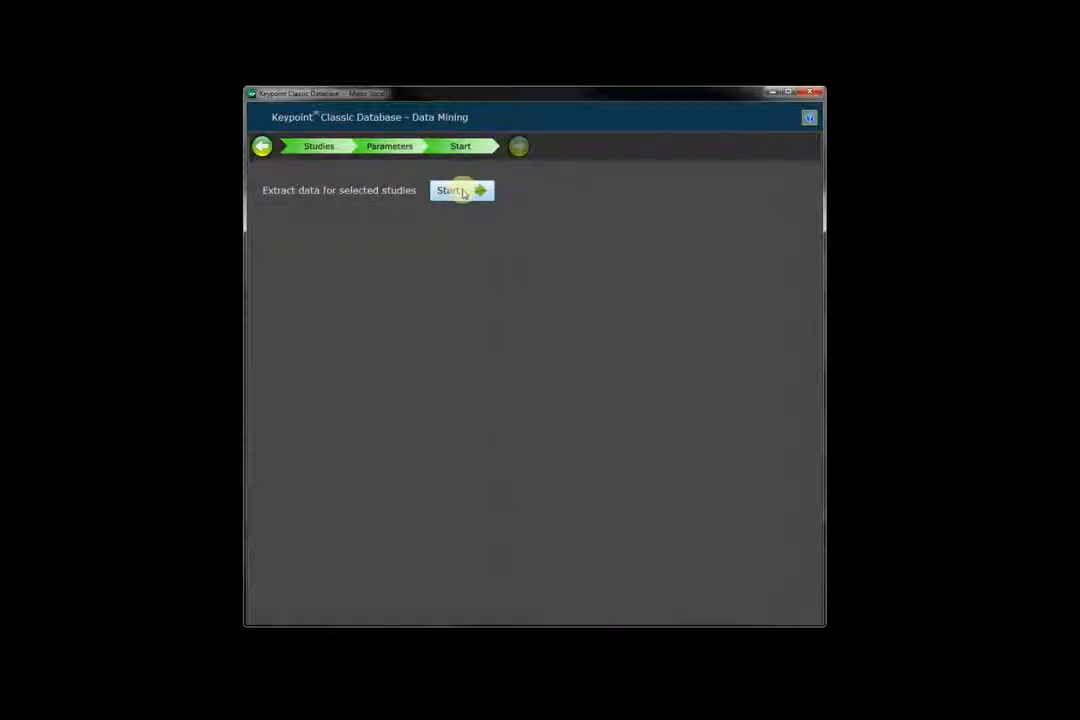
Run the extraction into a result output folder named m1.
click(463, 192)
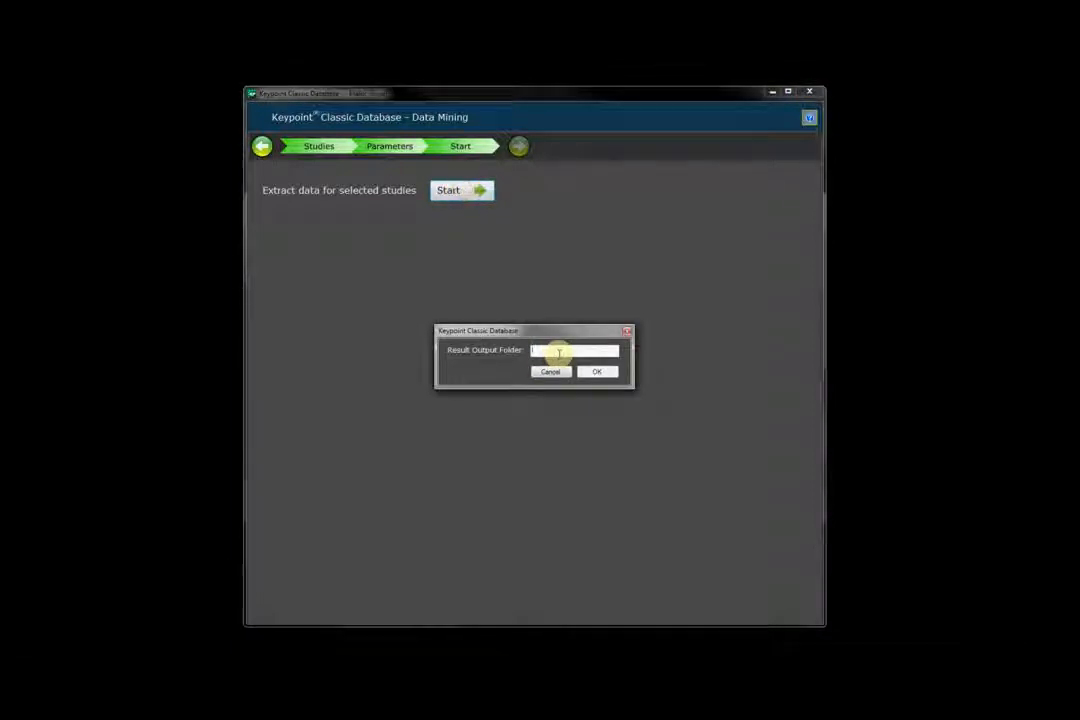
text(m1)
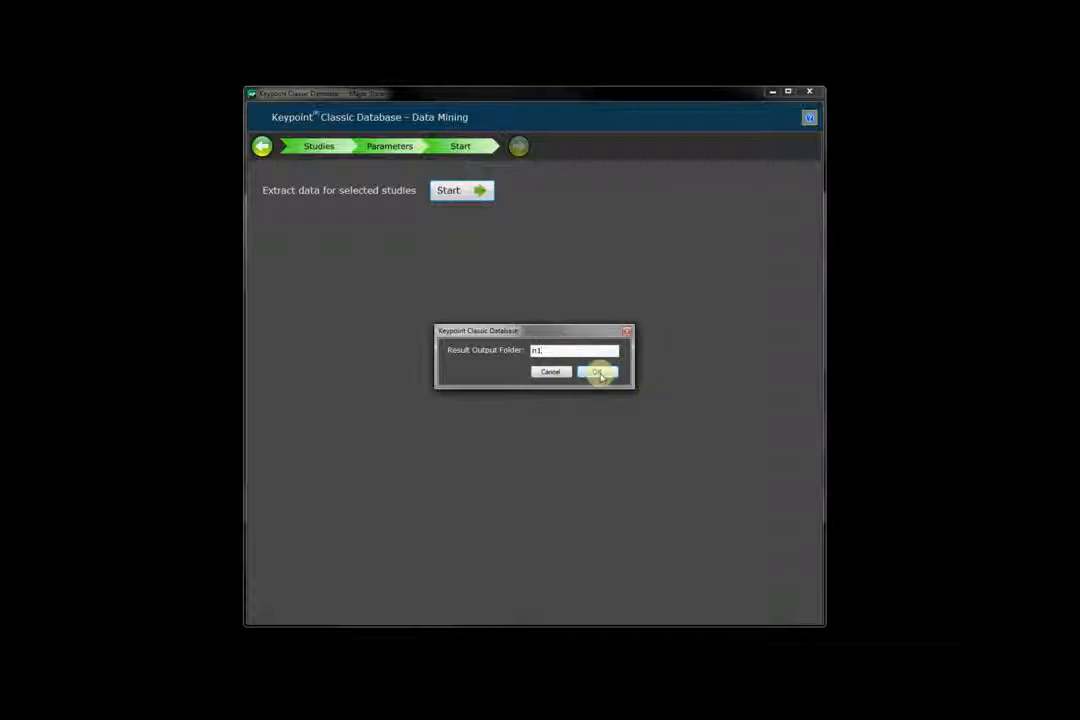
click(598, 372)
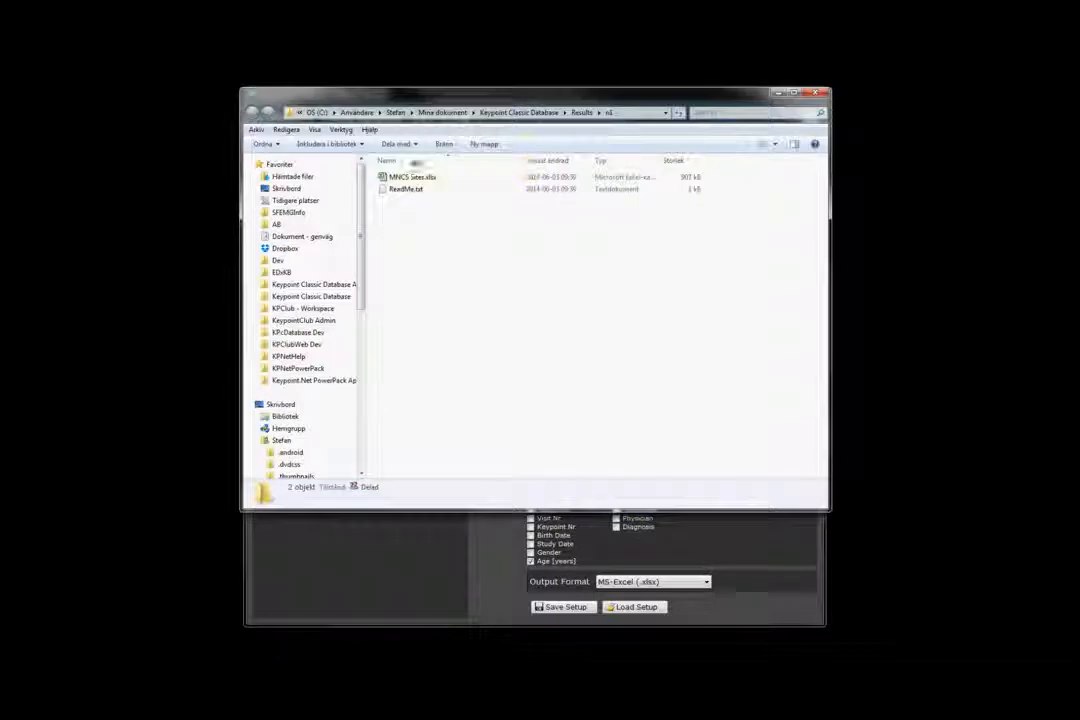
Open MNCS Sites.xlsx in Excel and scroll through the median nerve rows.
double_click(411, 179)
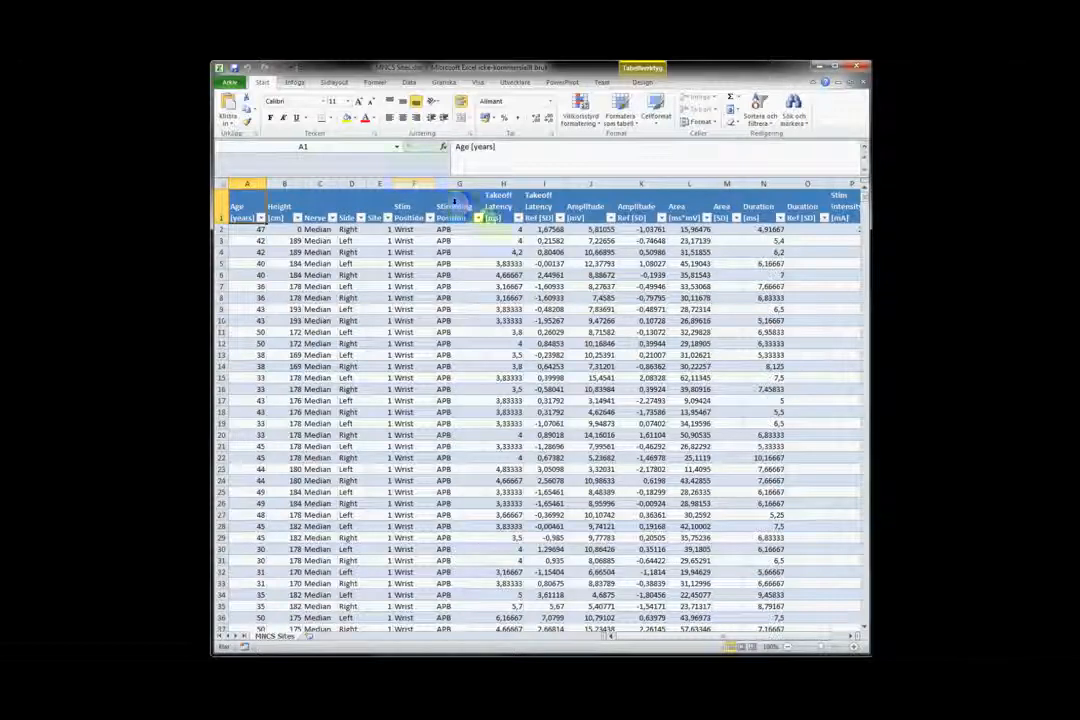
drag(855, 219, 866, 192)
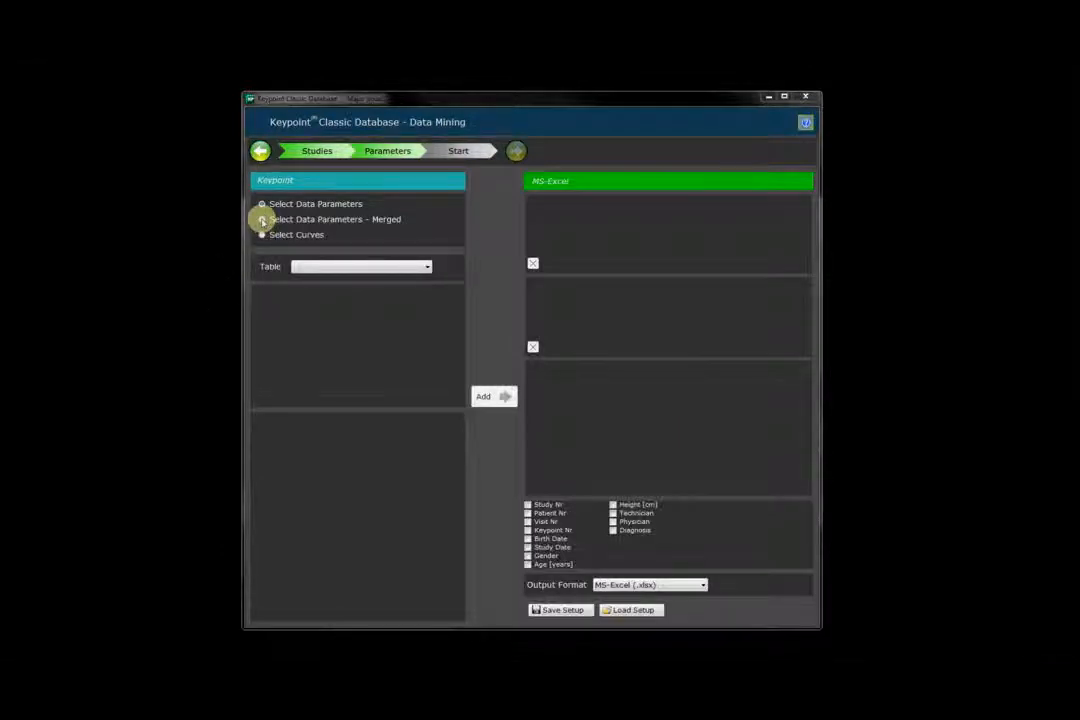
Add left Median Ab Elb–Wrist conduction velocity from MNCS Segments to the merged export.
click(262, 220)
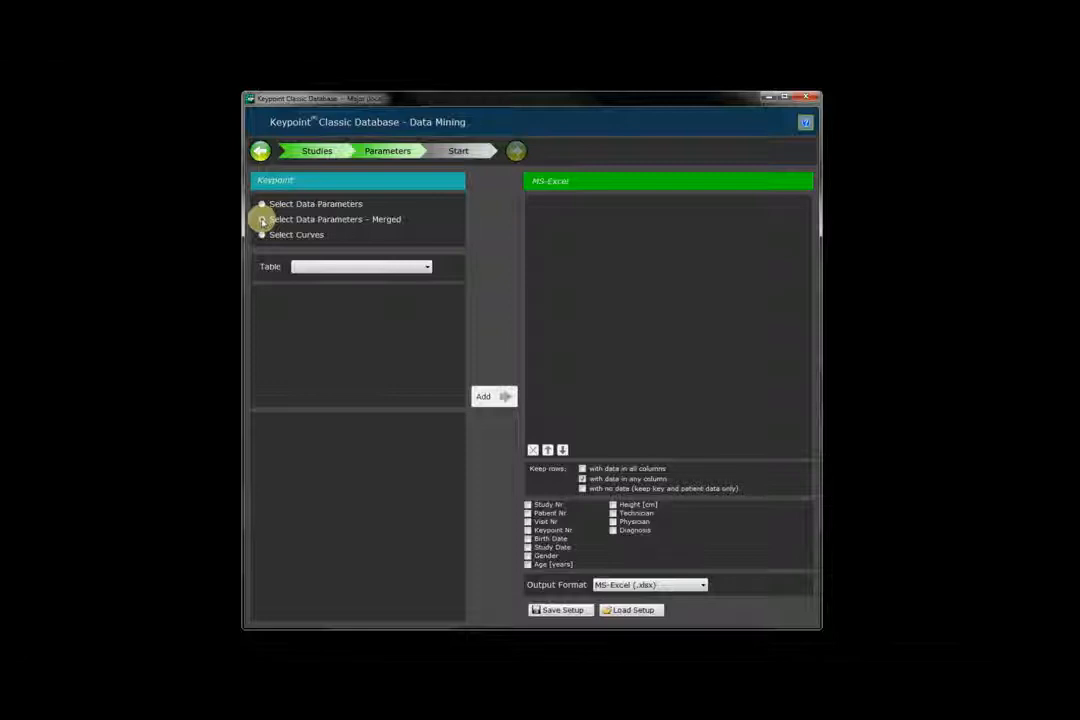
click(261, 220)
click(425, 268)
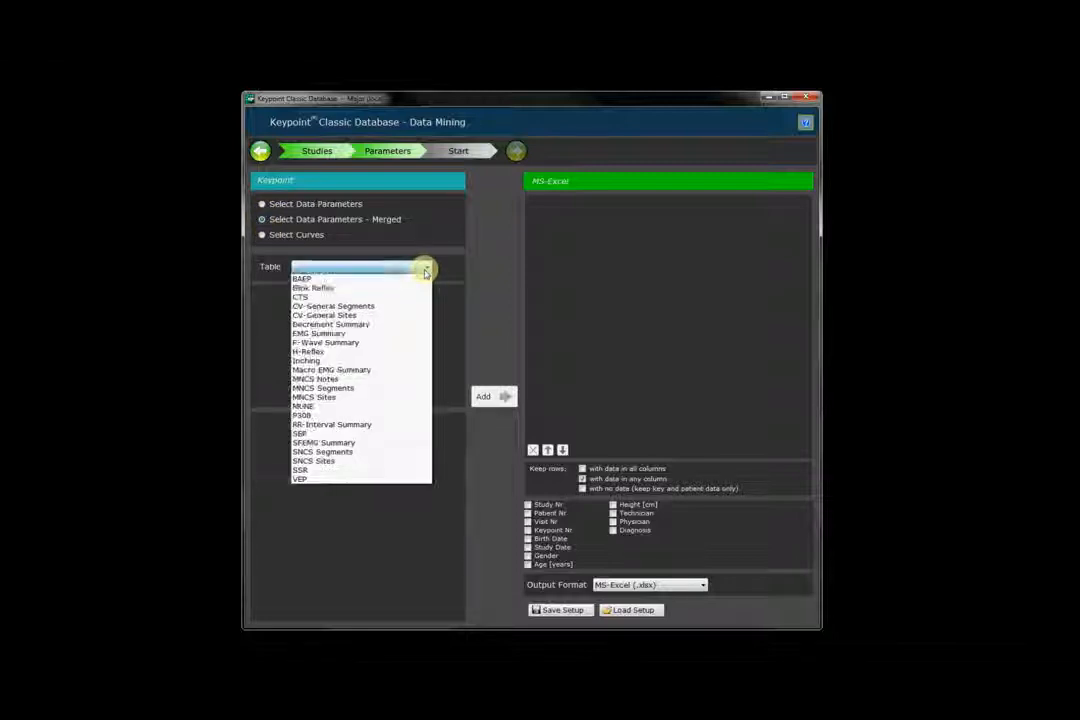
click(345, 389)
click(380, 298)
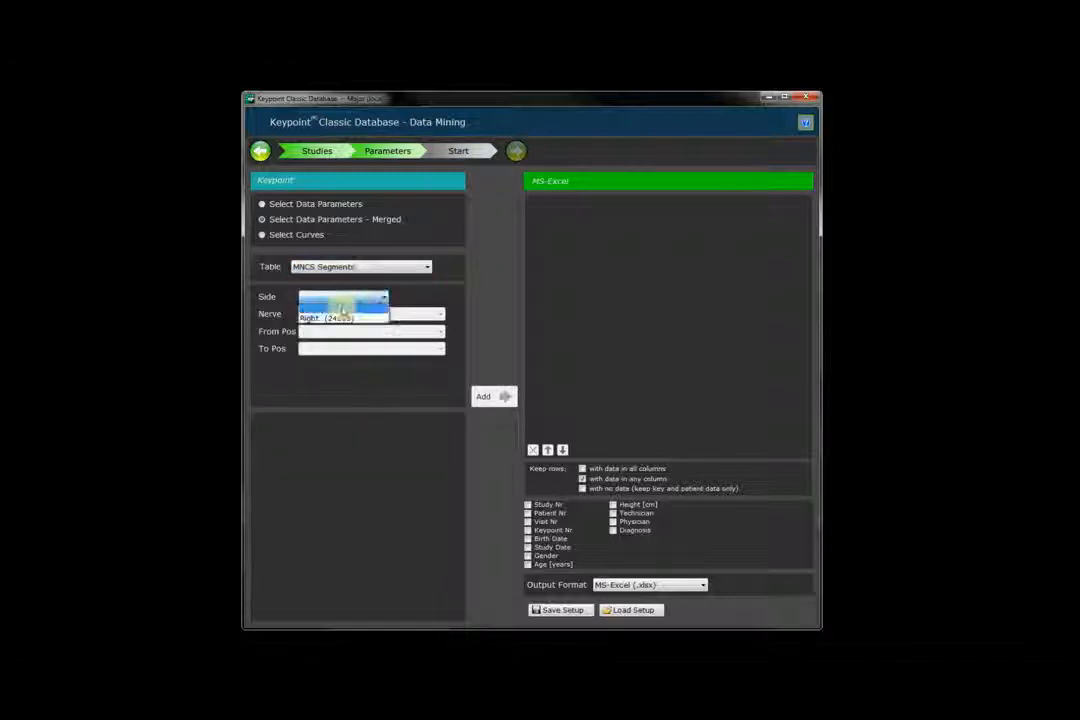
click(341, 307)
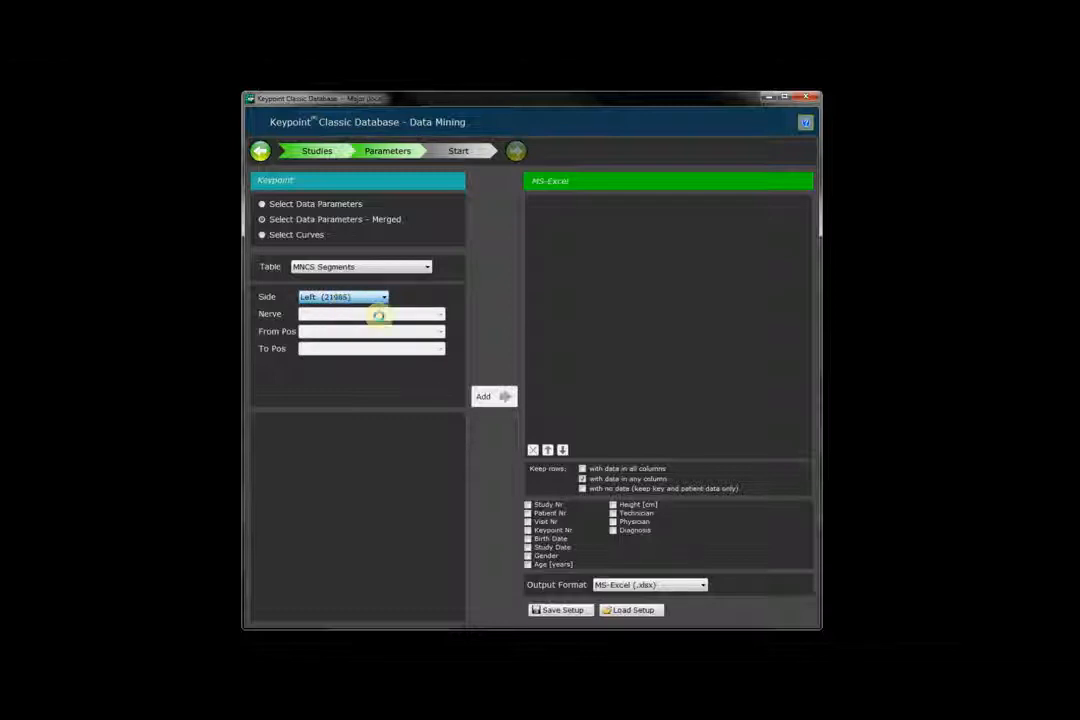
click(379, 314)
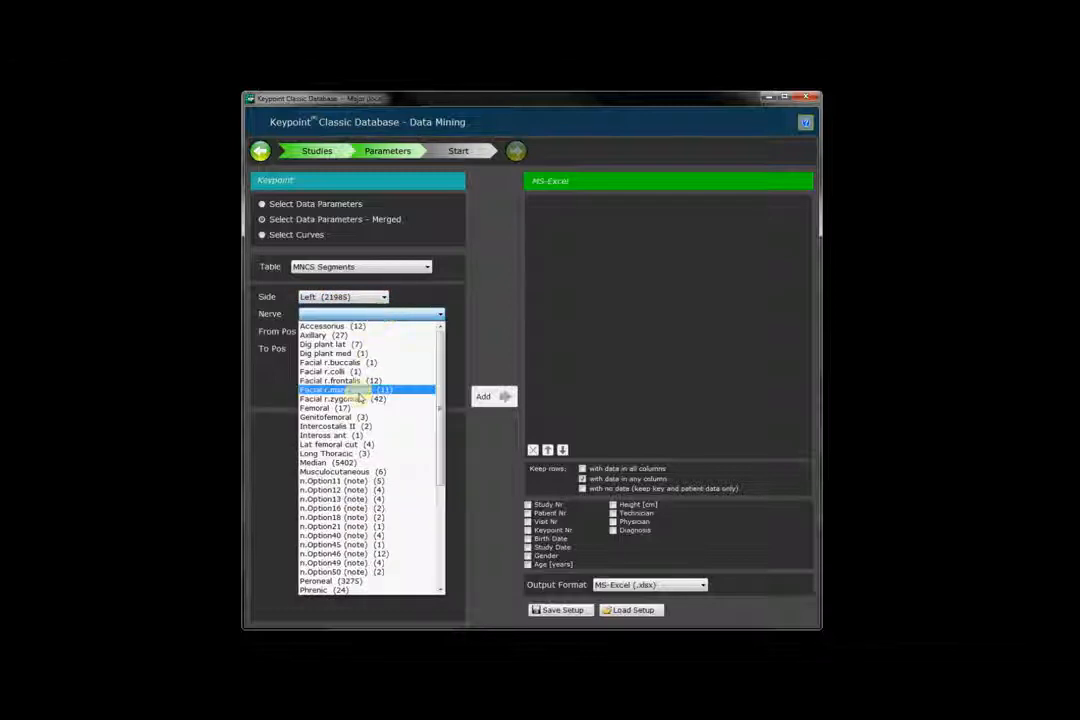
click(357, 463)
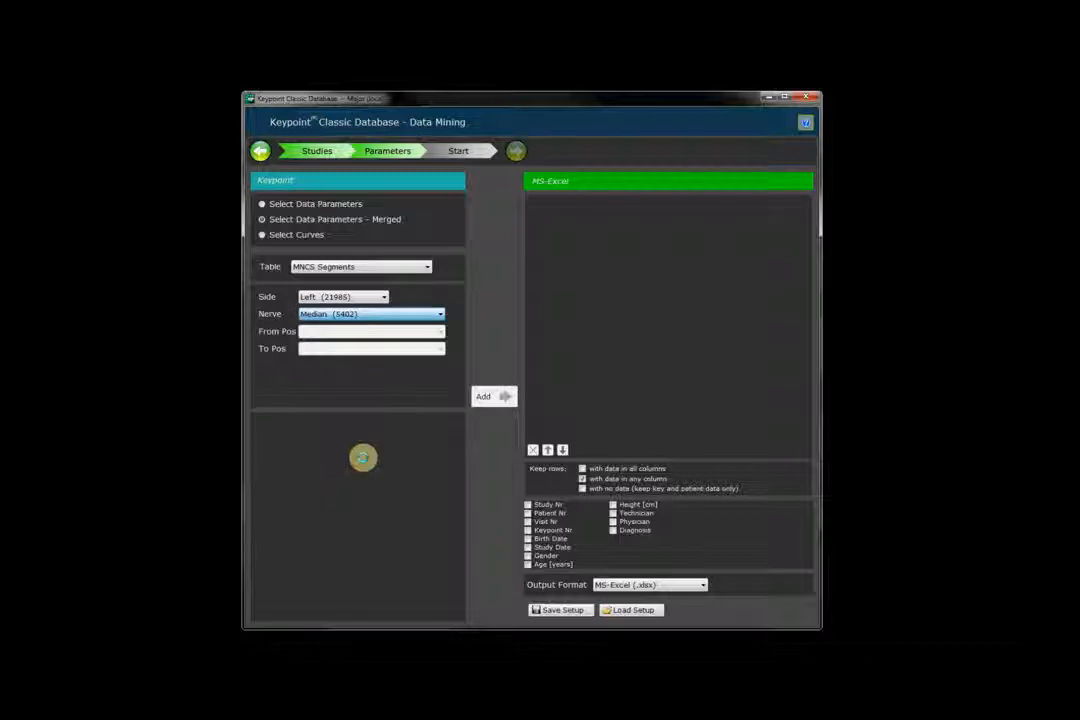
click(377, 333)
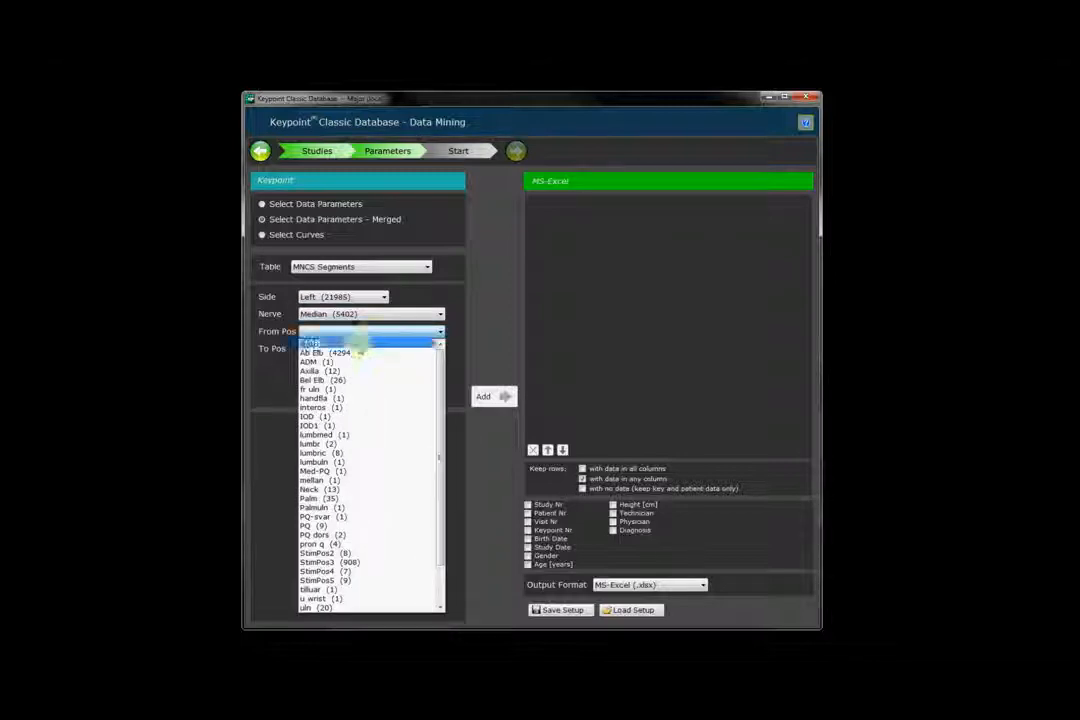
click(356, 352)
click(357, 350)
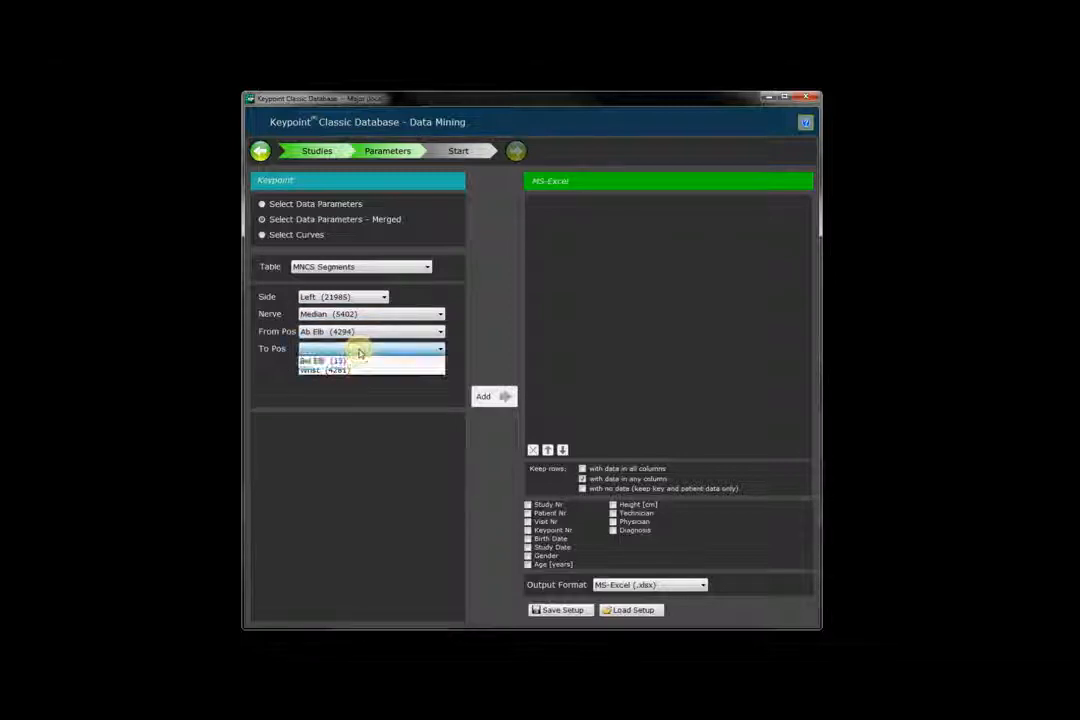
click(350, 370)
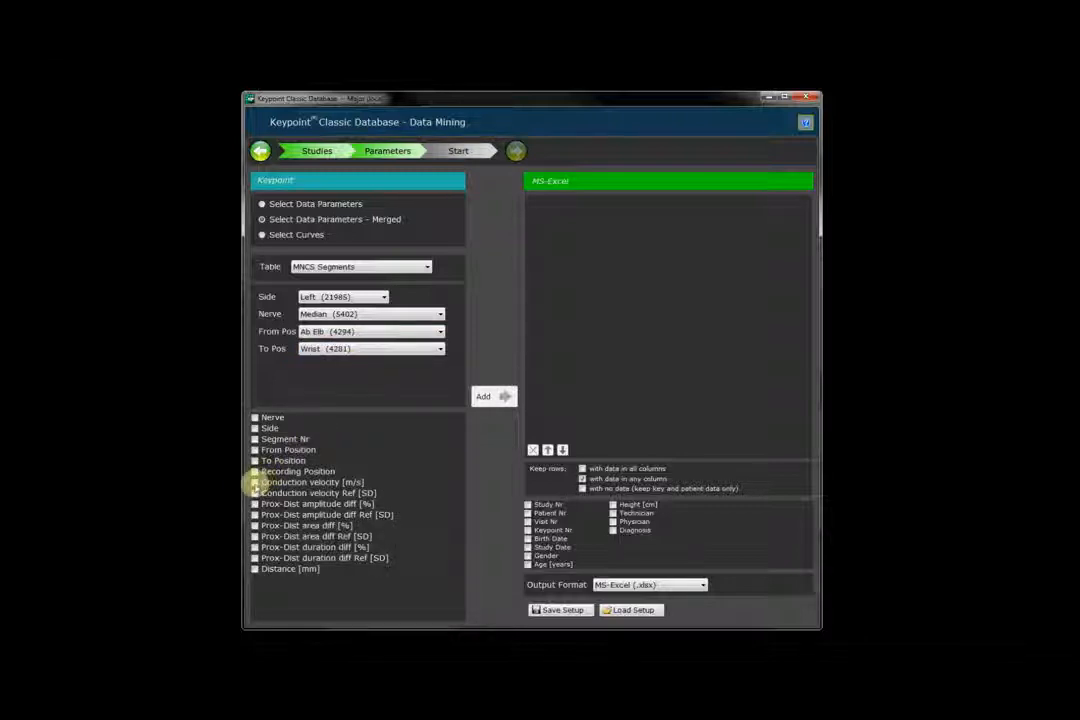
click(255, 483)
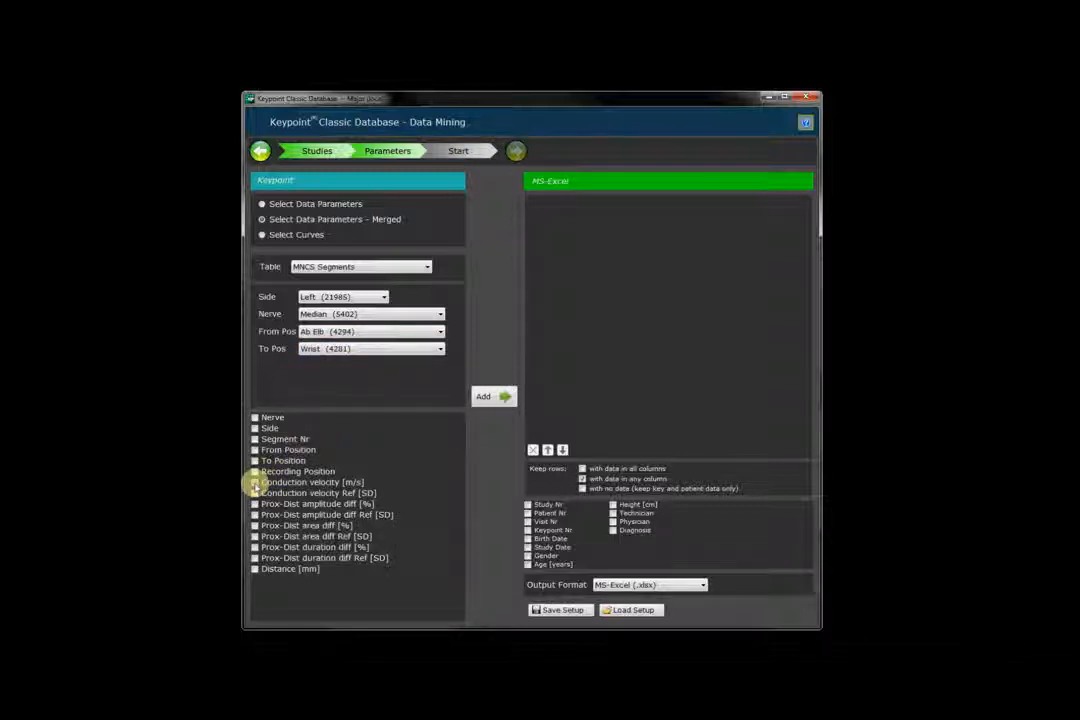
click(490, 400)
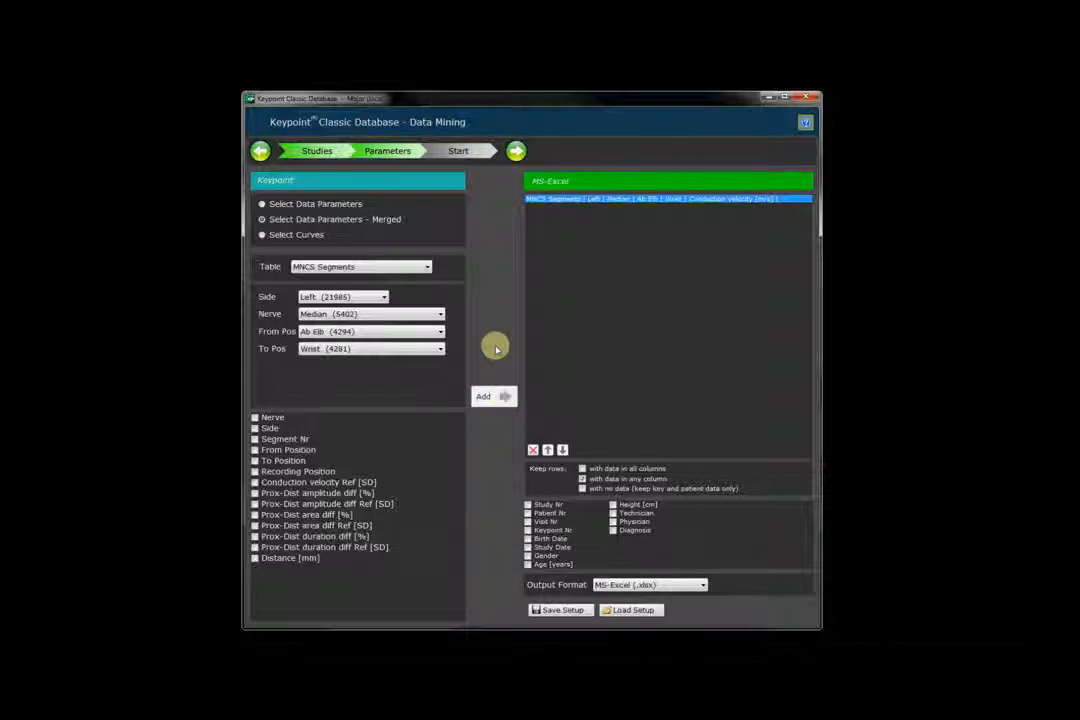
Add left APB Mean MUP Amplitude (all interpretations) from EMG Summary, plus patient height.
click(426, 268)
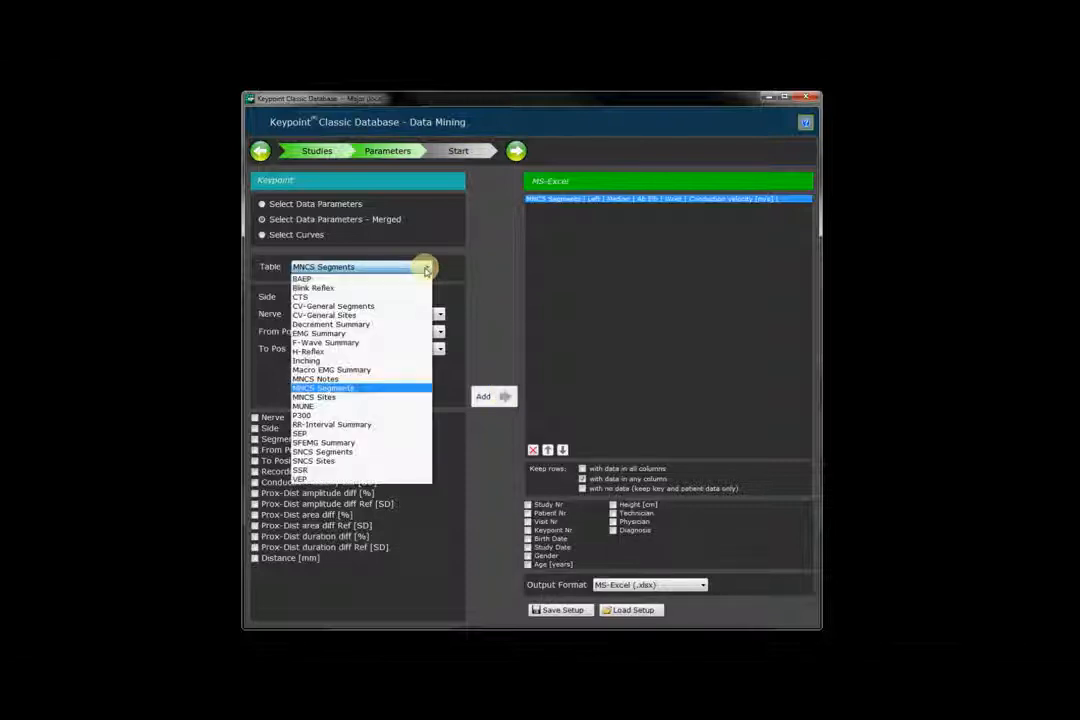
click(344, 335)
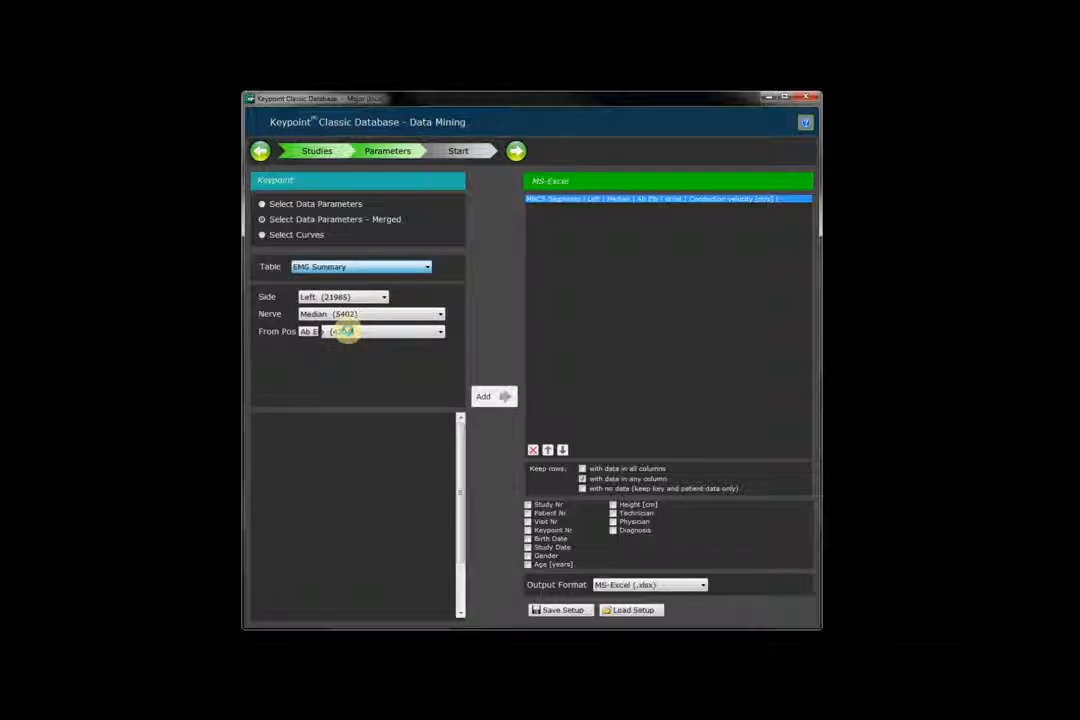
click(378, 296)
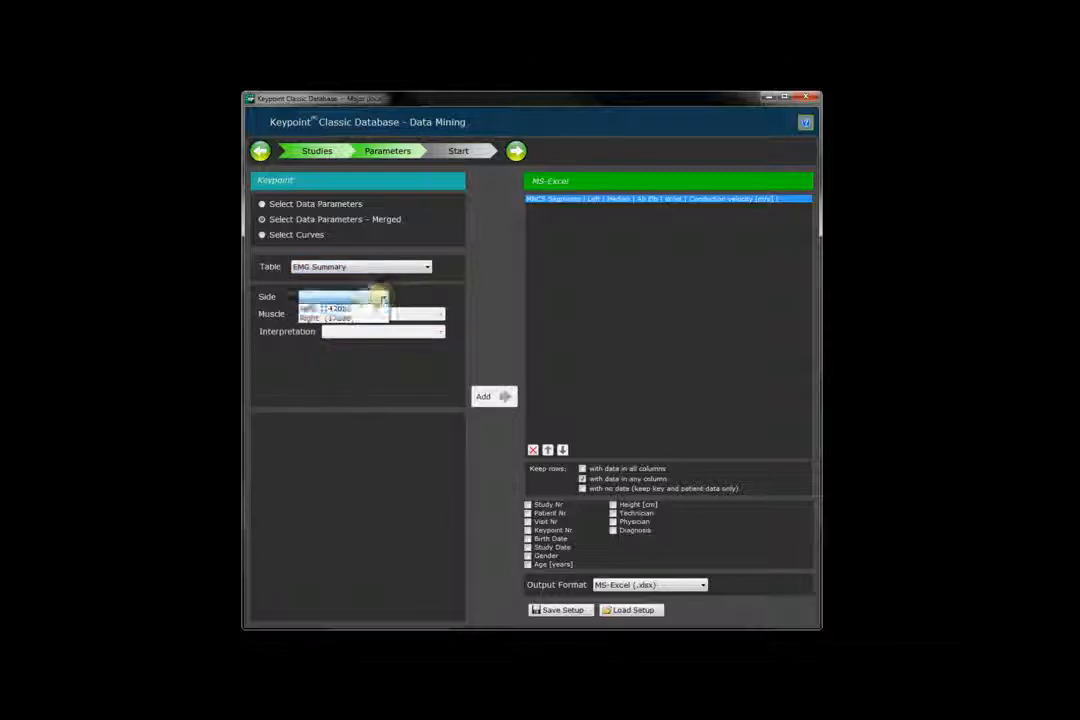
click(355, 309)
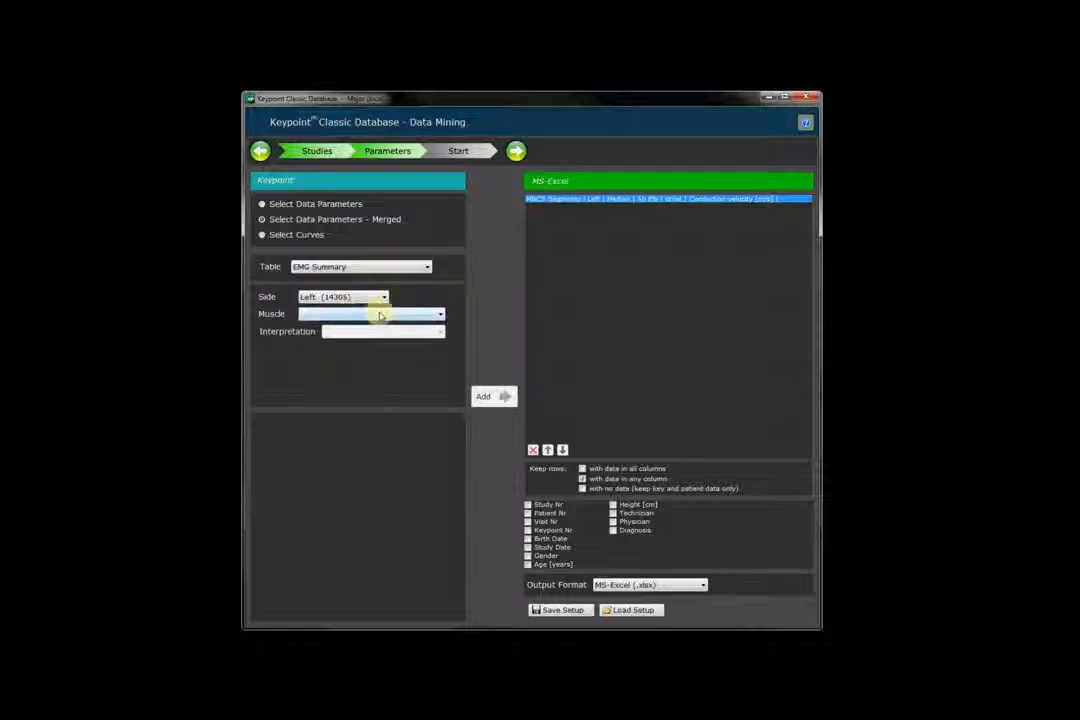
click(380, 315)
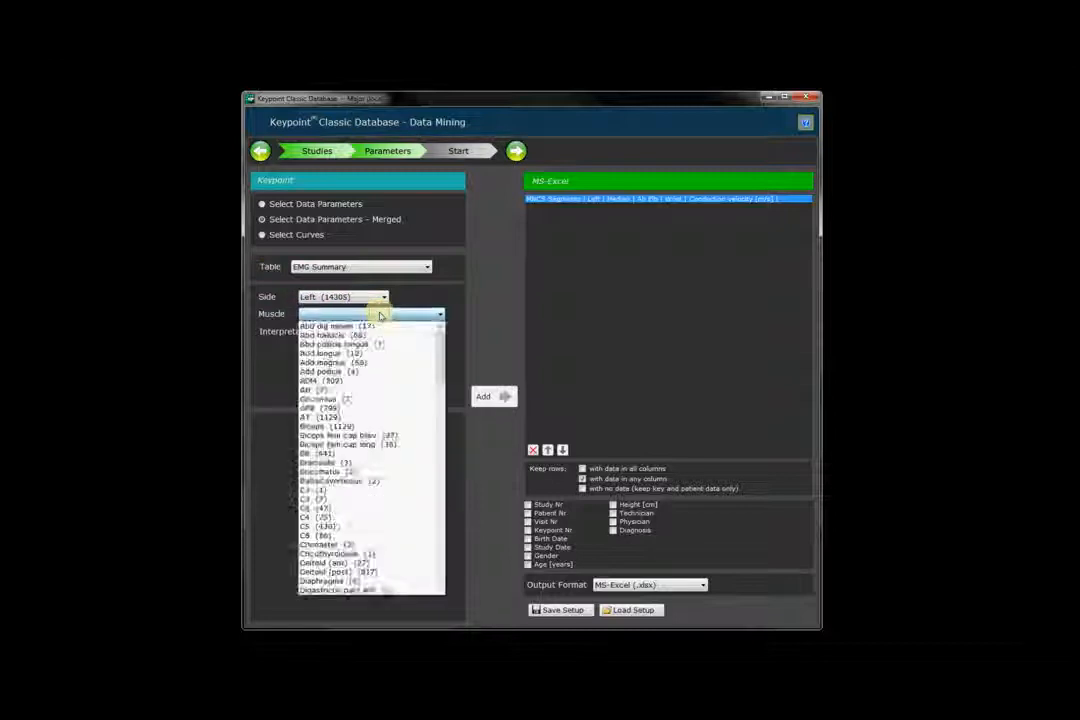
click(338, 407)
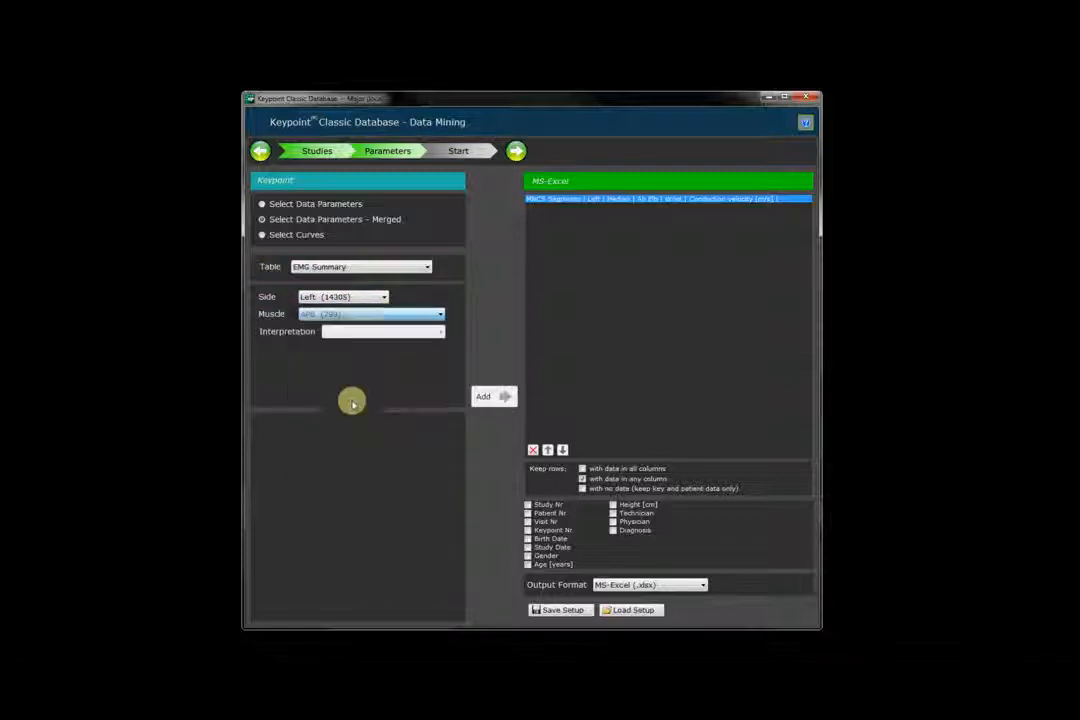
click(412, 331)
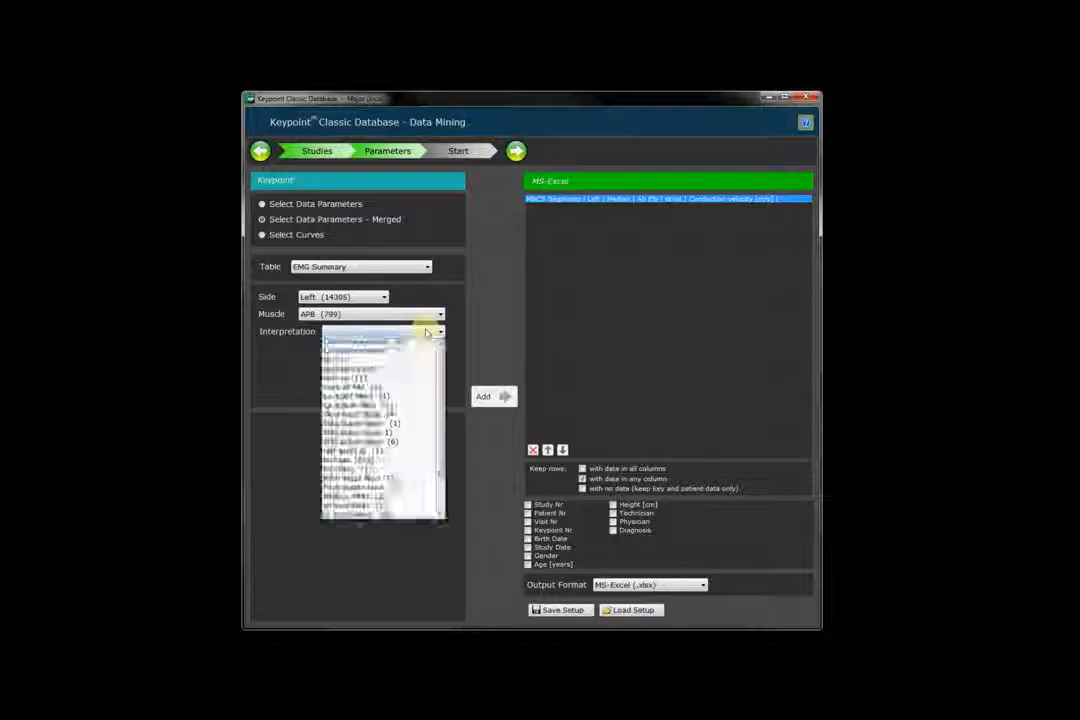
click(348, 353)
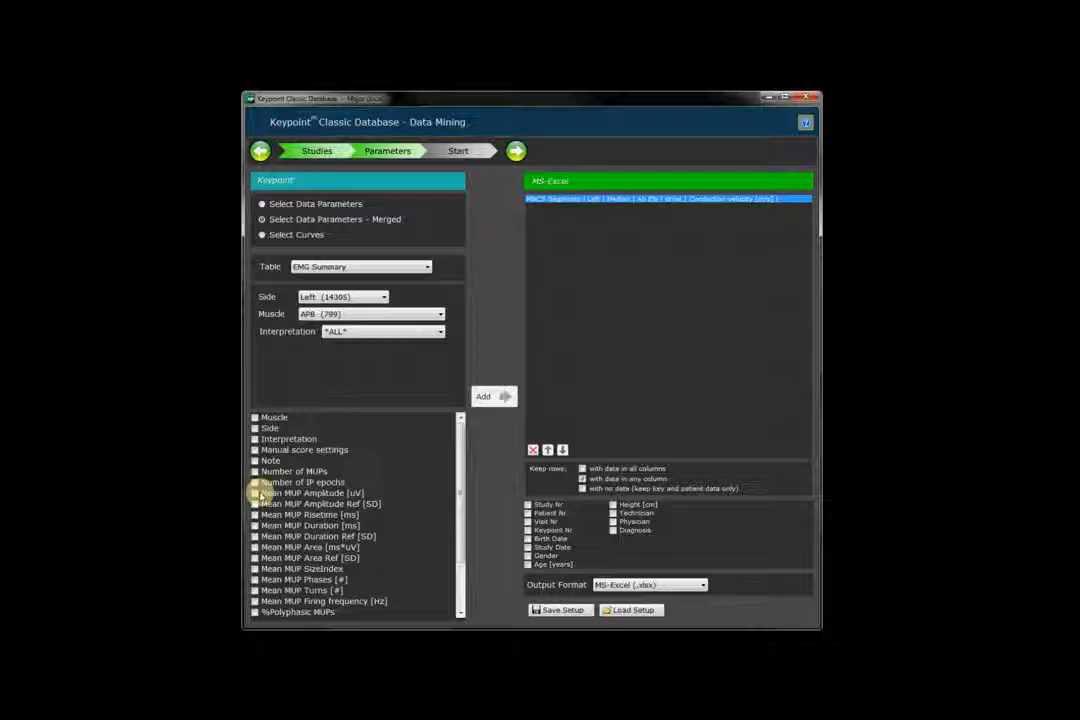
click(256, 493)
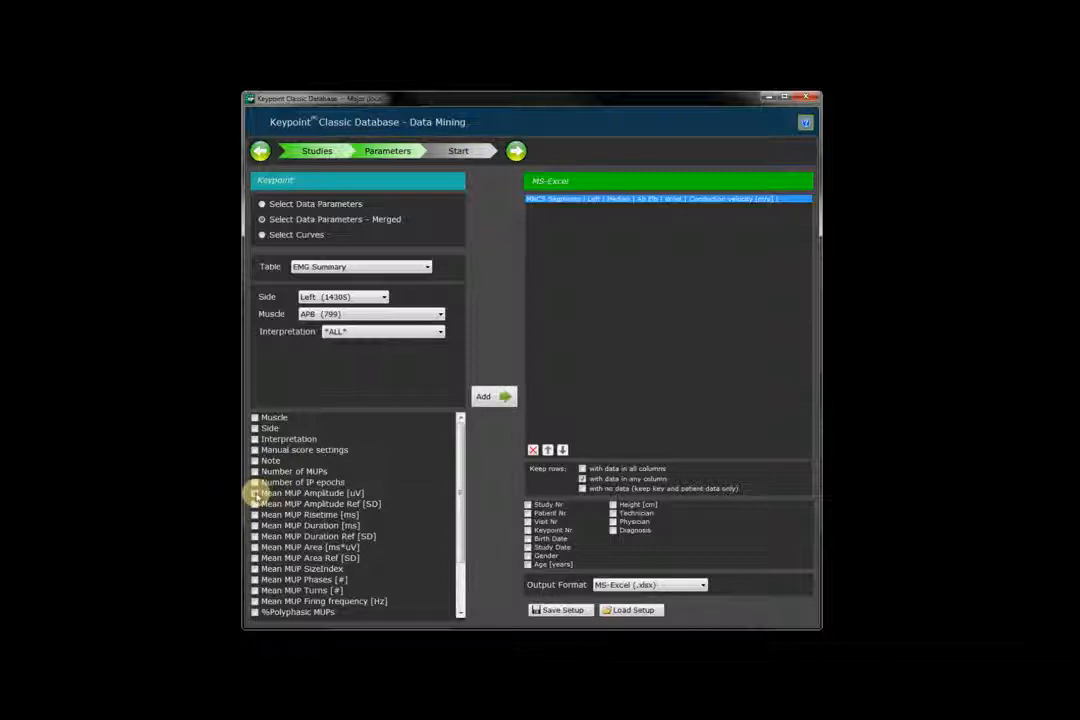
click(487, 399)
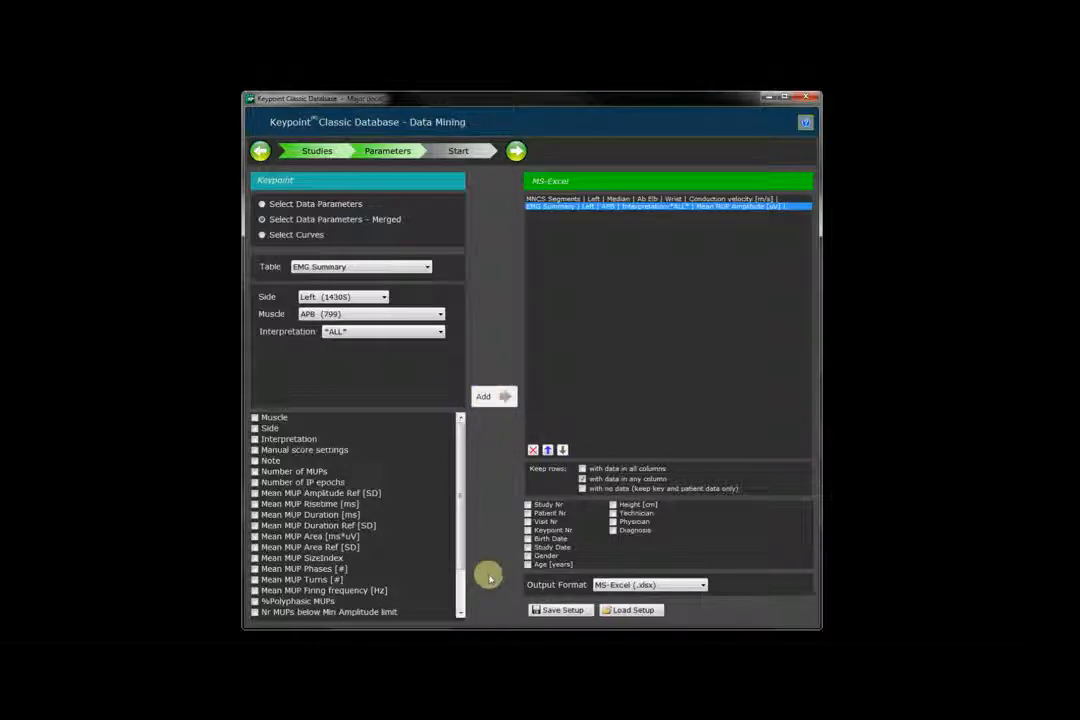
click(613, 505)
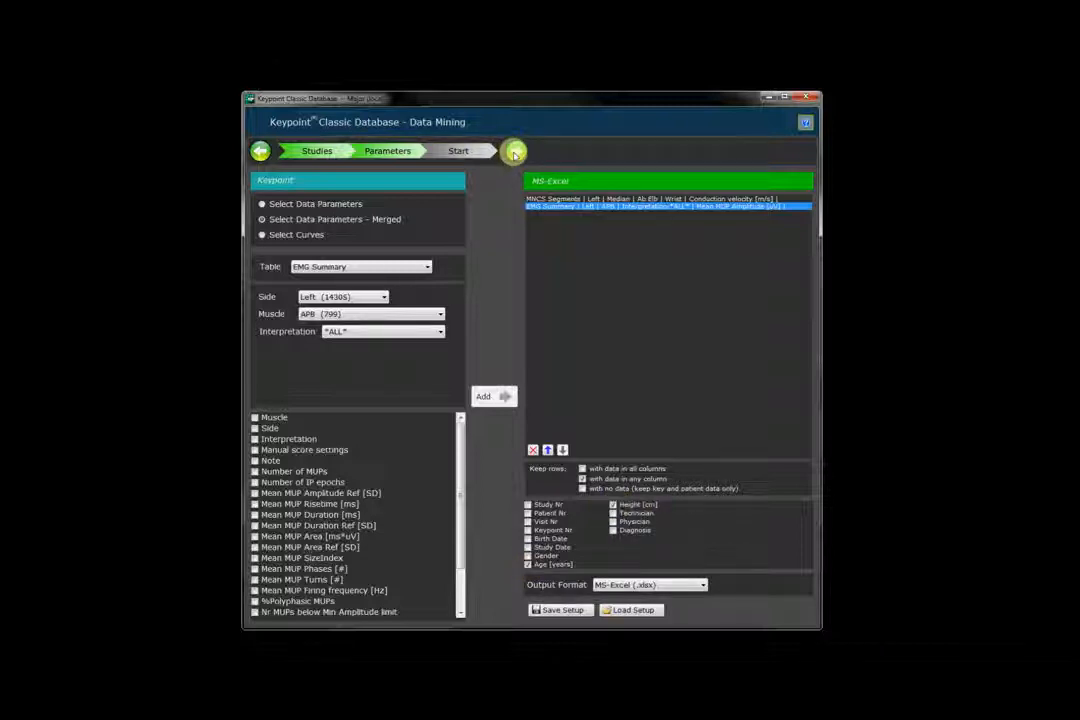
click(514, 152)
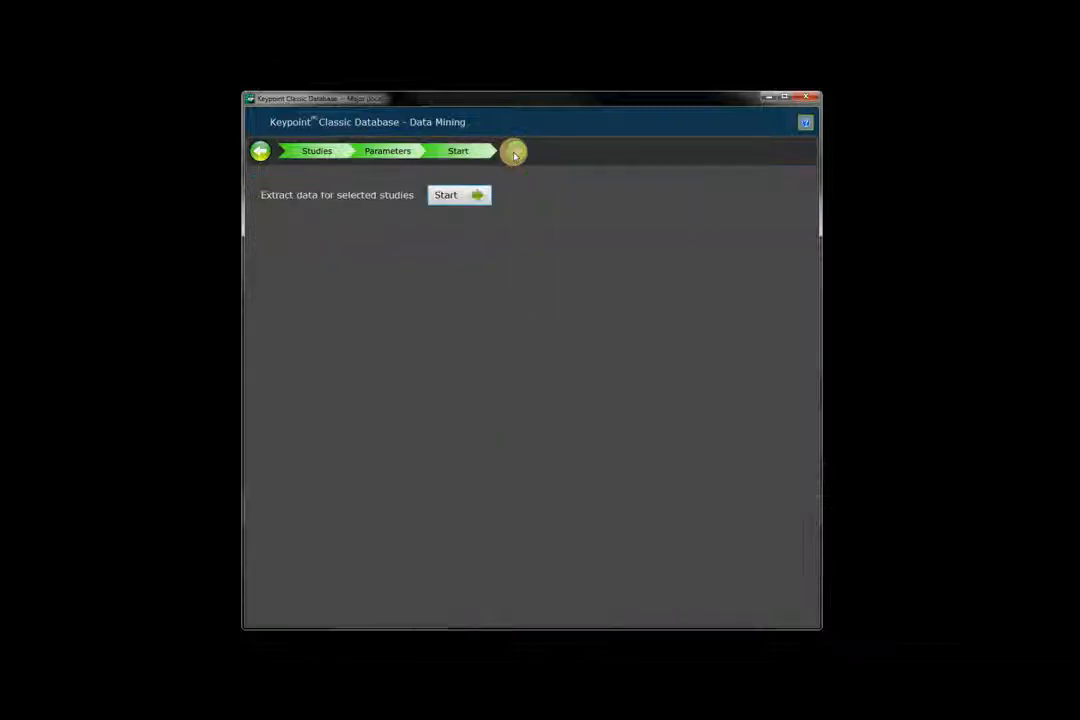
Extract the queued parameters into the result output folder n2.
click(459, 196)
text(n)
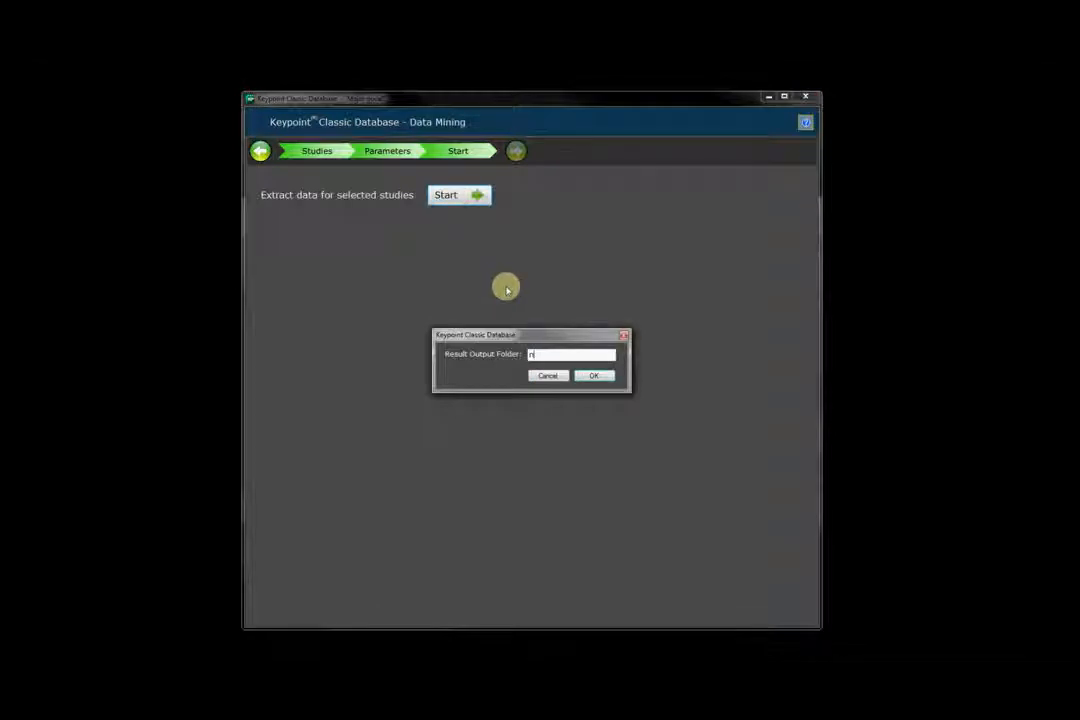
text(2)
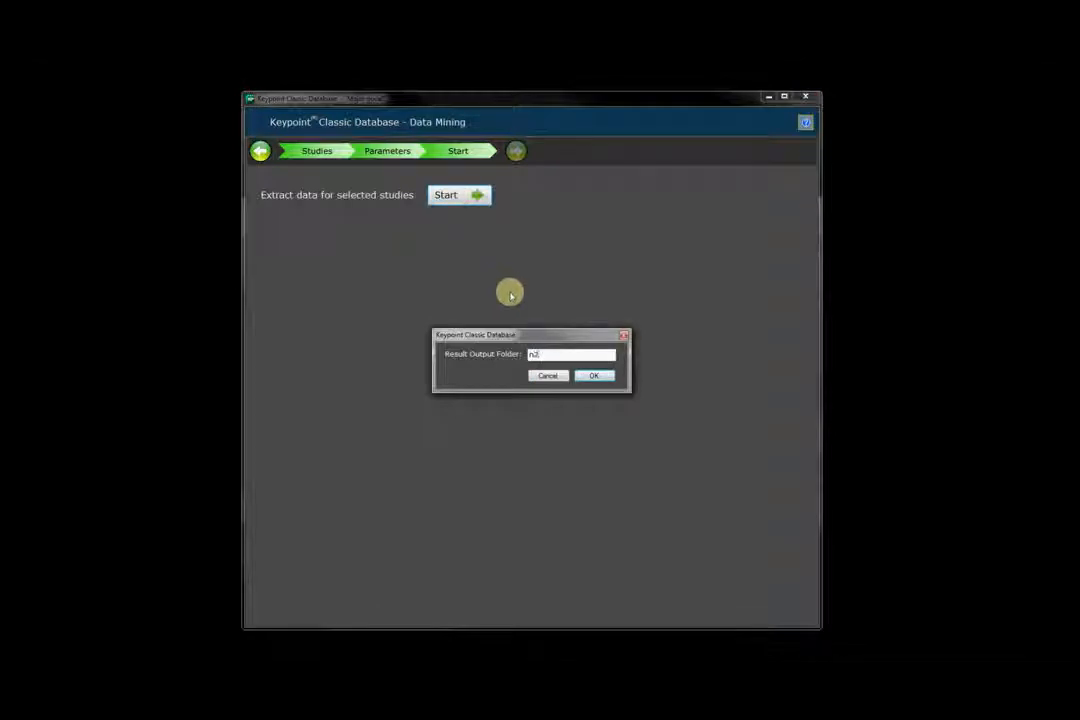
click(593, 375)
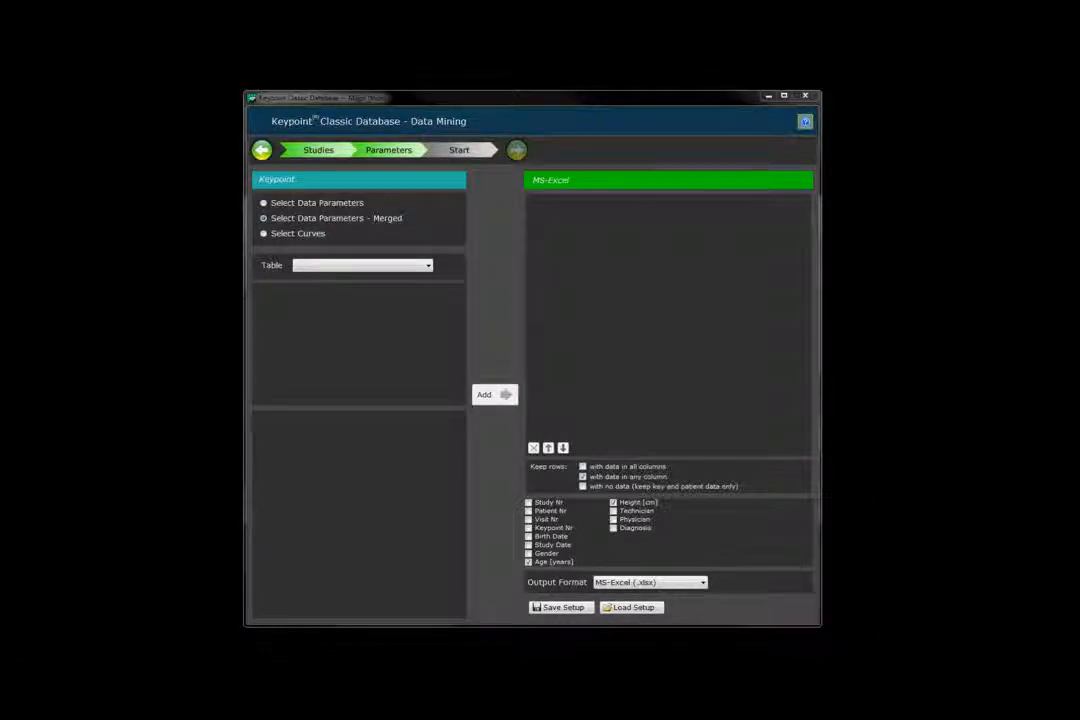
Set up a PowerPoint curve export of EMG MUP Curves for the Biceps, both sides.
click(265, 235)
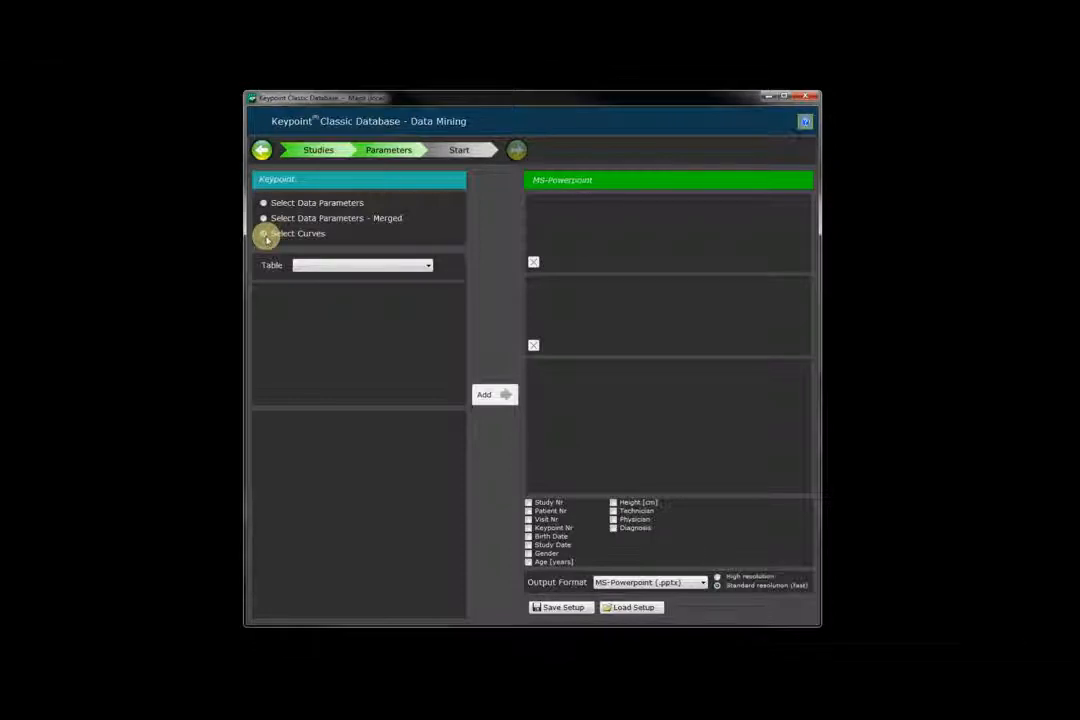
click(372, 266)
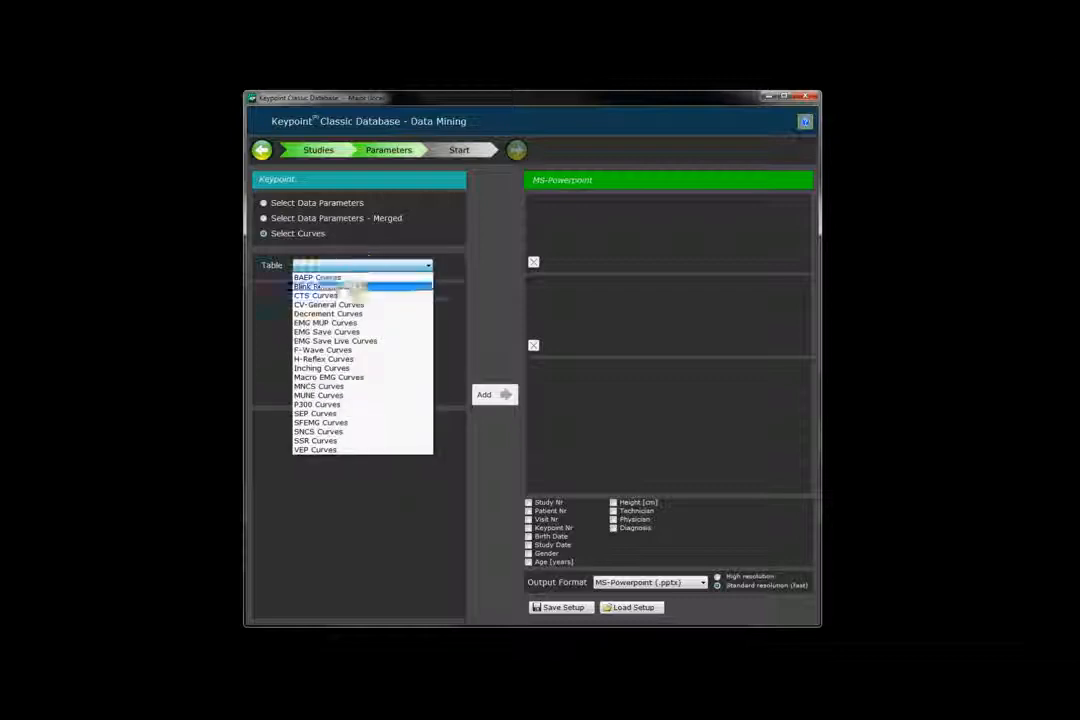
click(347, 325)
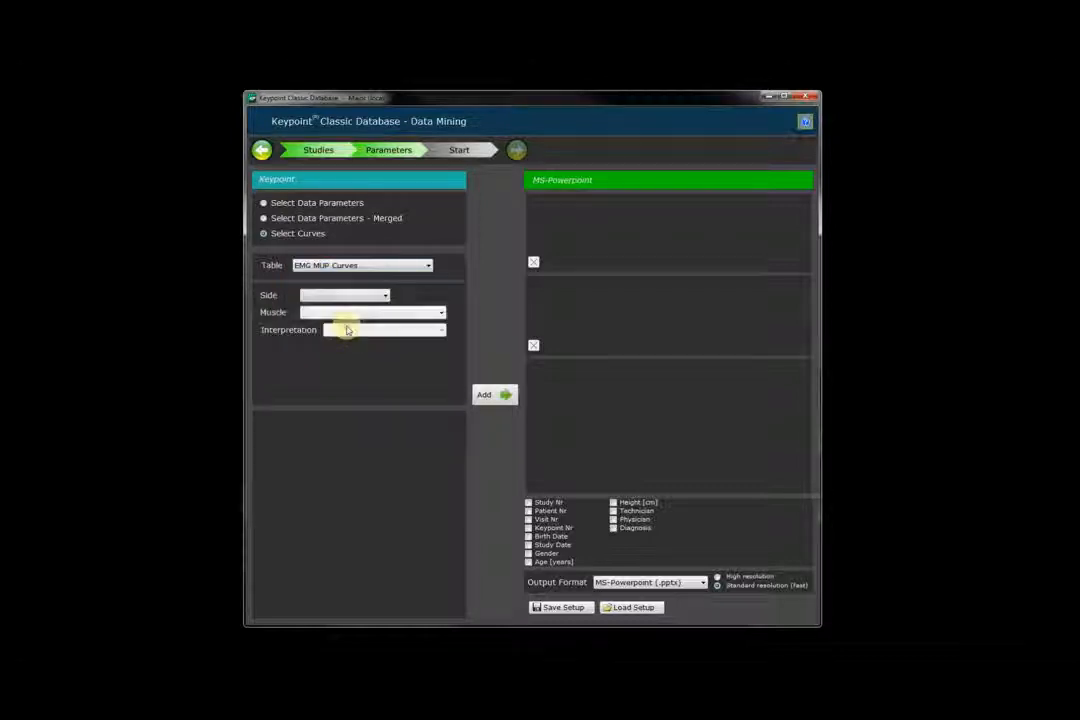
click(360, 294)
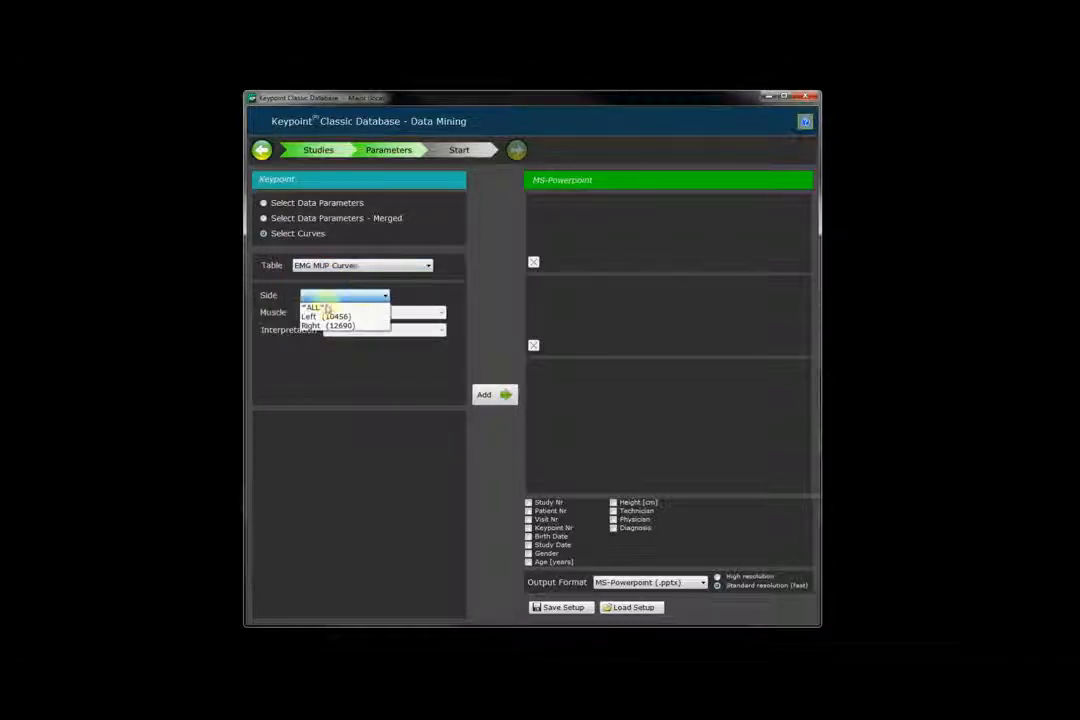
click(321, 312)
click(347, 313)
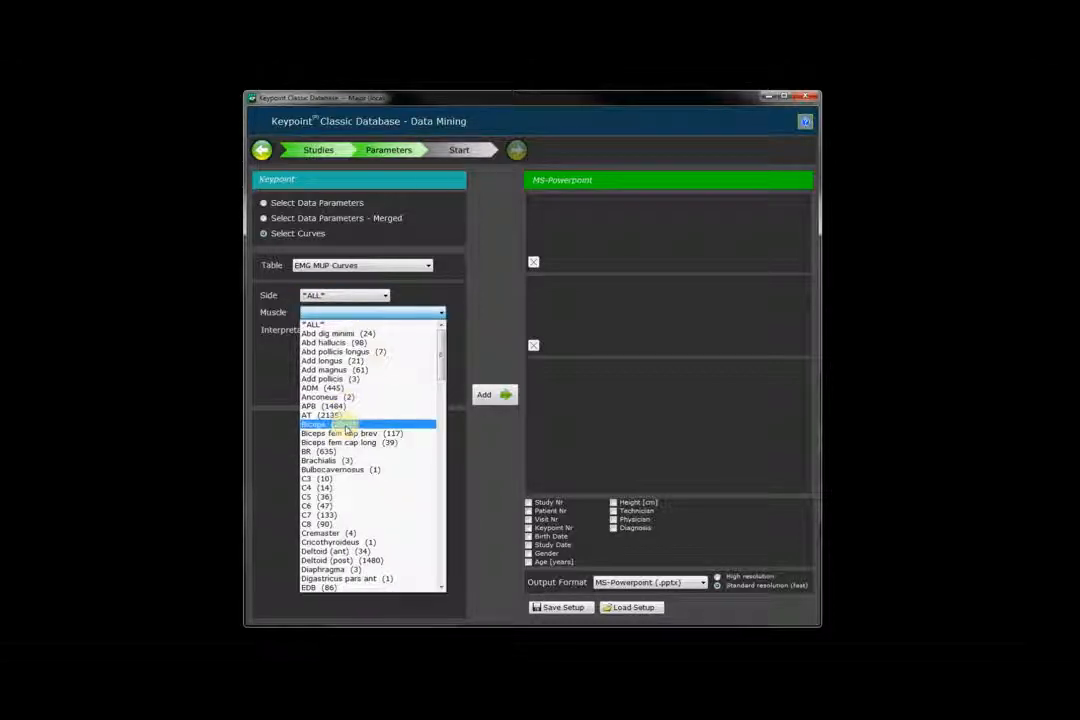
click(345, 426)
click(468, 395)
click(484, 397)
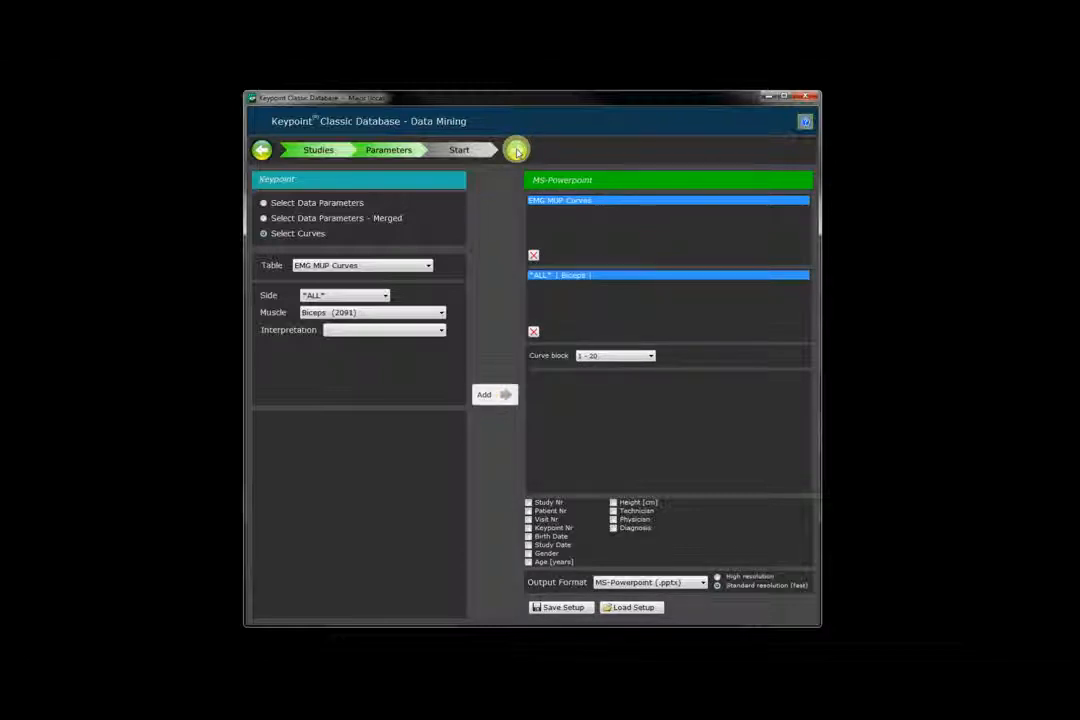
Run the curve extraction into the result output folder n4.
click(516, 150)
click(457, 195)
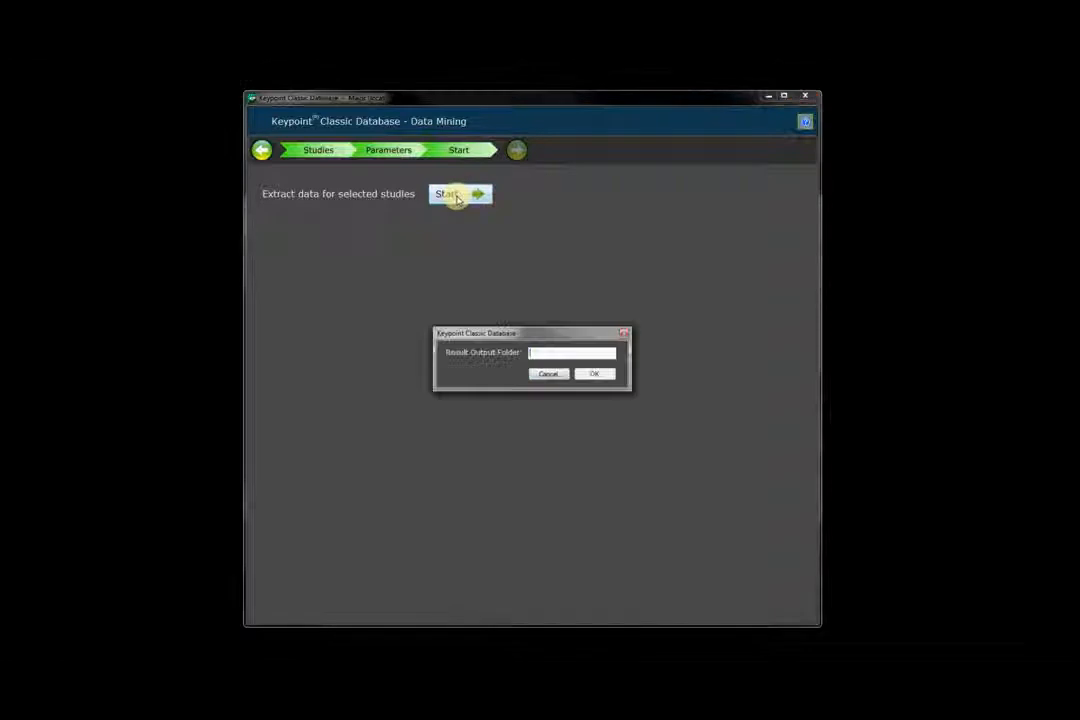
text(n4)
click(594, 373)
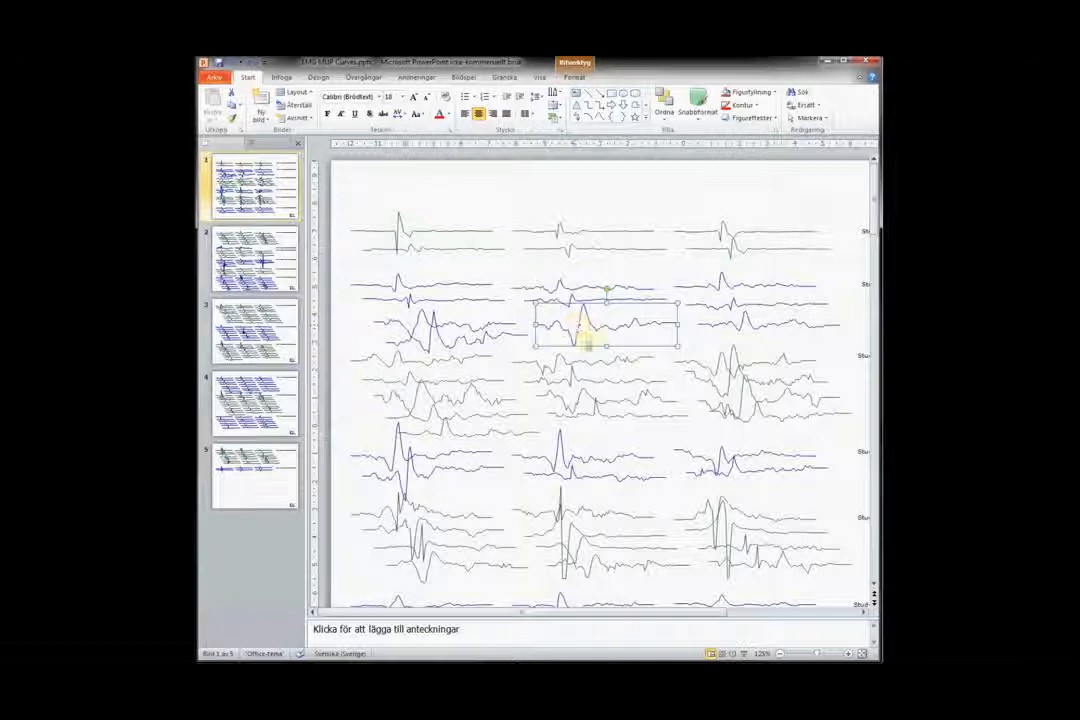
Make the waveform red with a 1 pt outline and move it to the slide top.
click(727, 108)
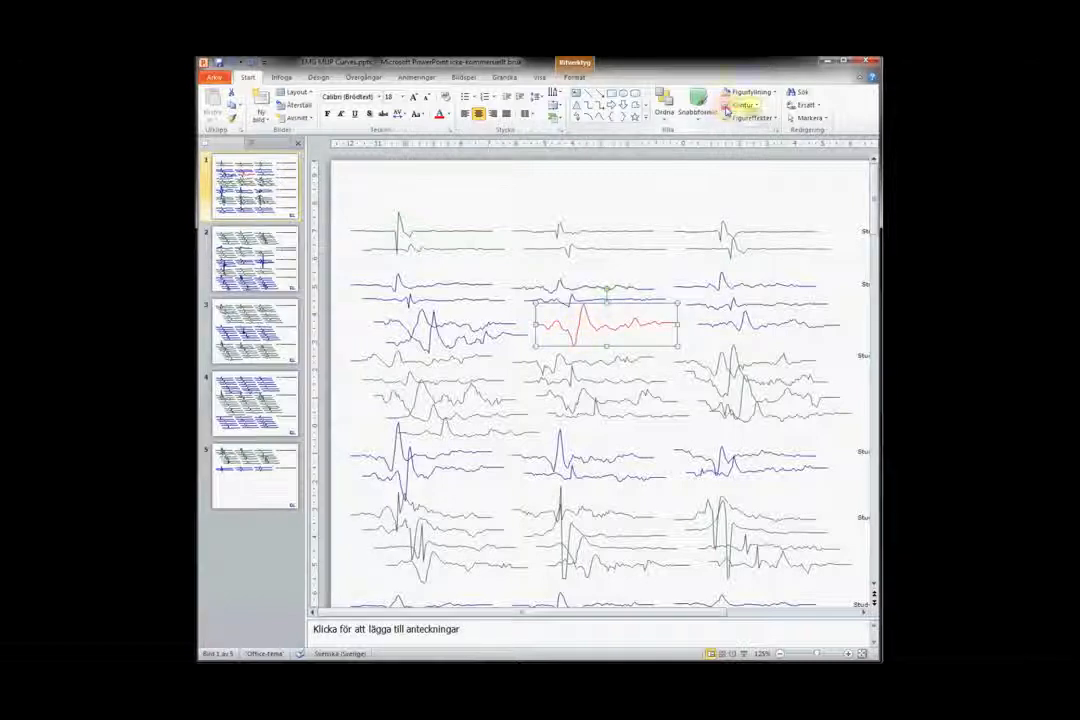
click(755, 105)
mouse_move(752, 231)
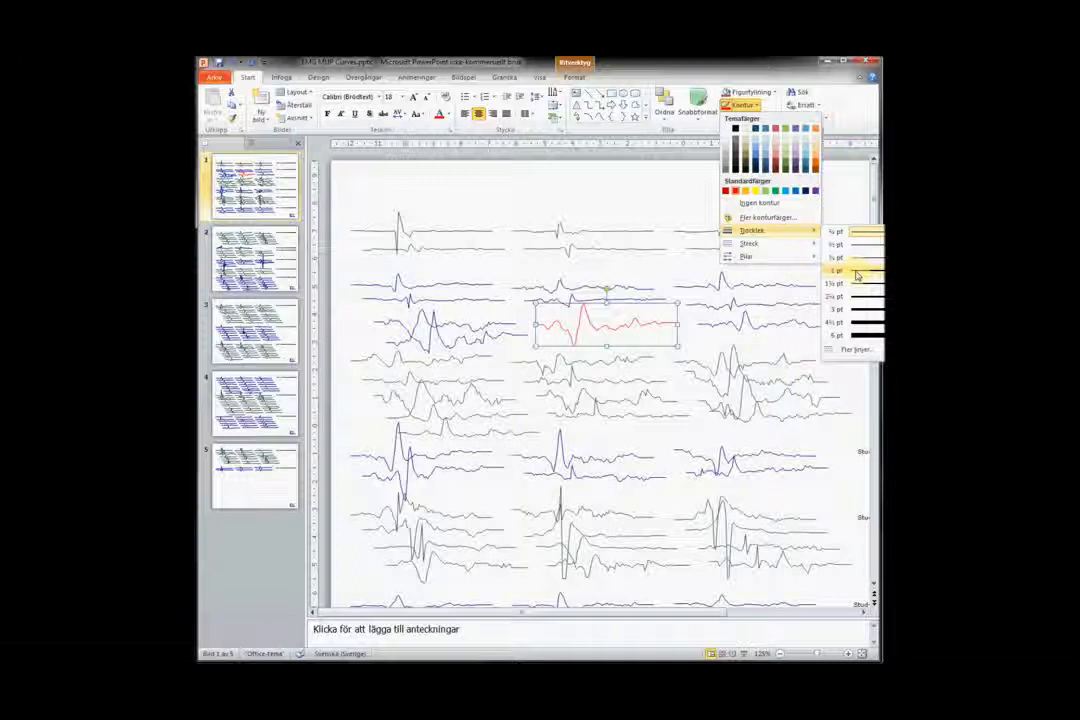
click(856, 272)
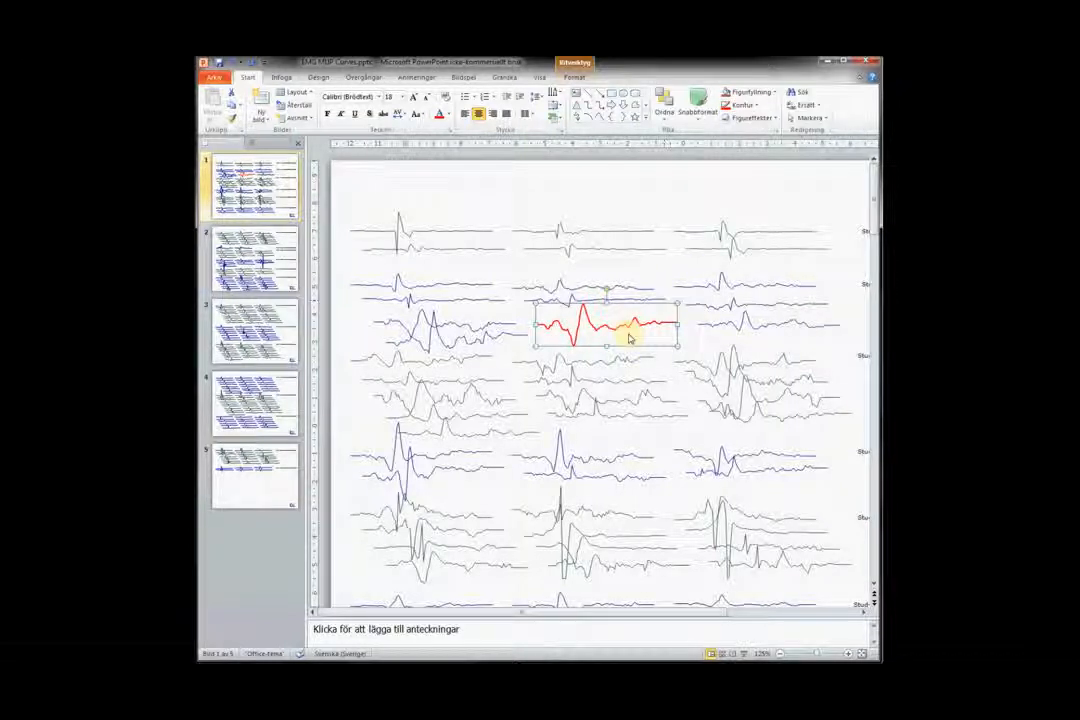
drag(595, 321, 588, 178)
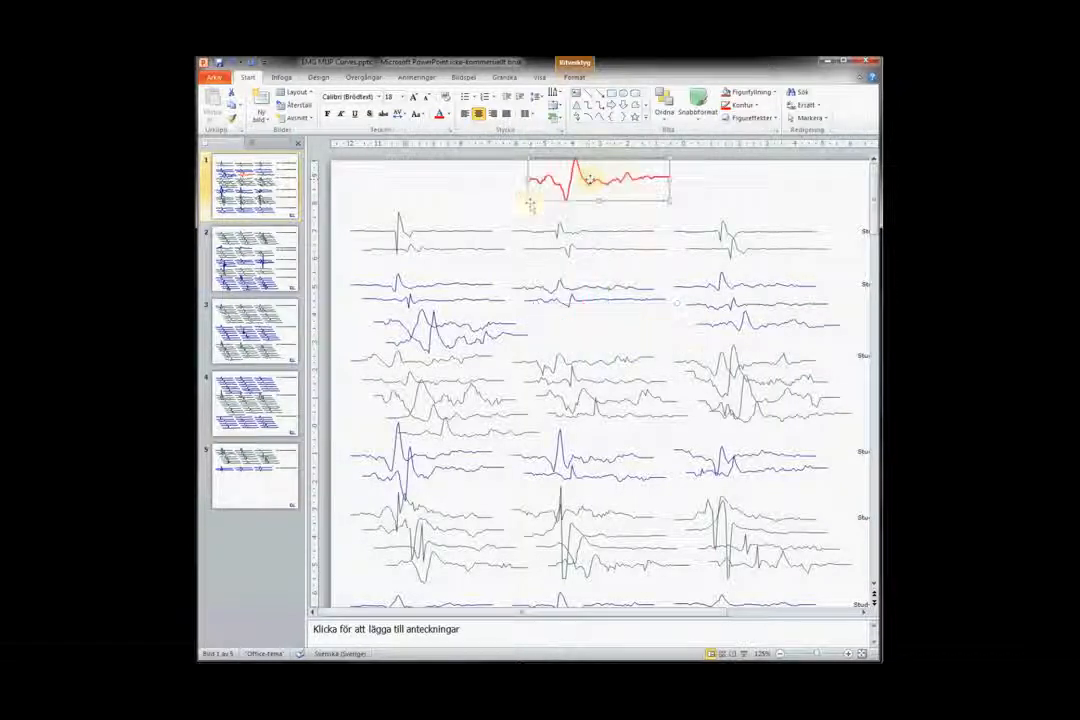
click(492, 232)
Draw a line pointing at the red waveform and paste the figure into the Word document.
click(599, 92)
mouse_move(673, 168)
mouse_down()
mouse_move(620, 183)
mouse_move(692, 183)
mouse_up()
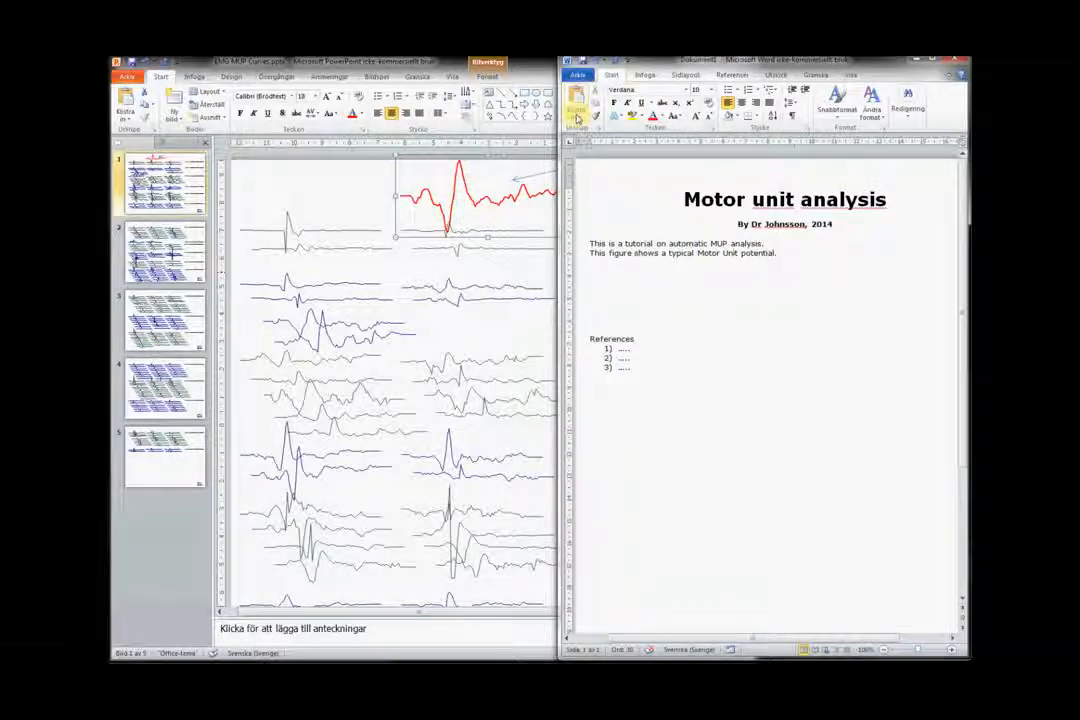
click(577, 112)
click(604, 141)
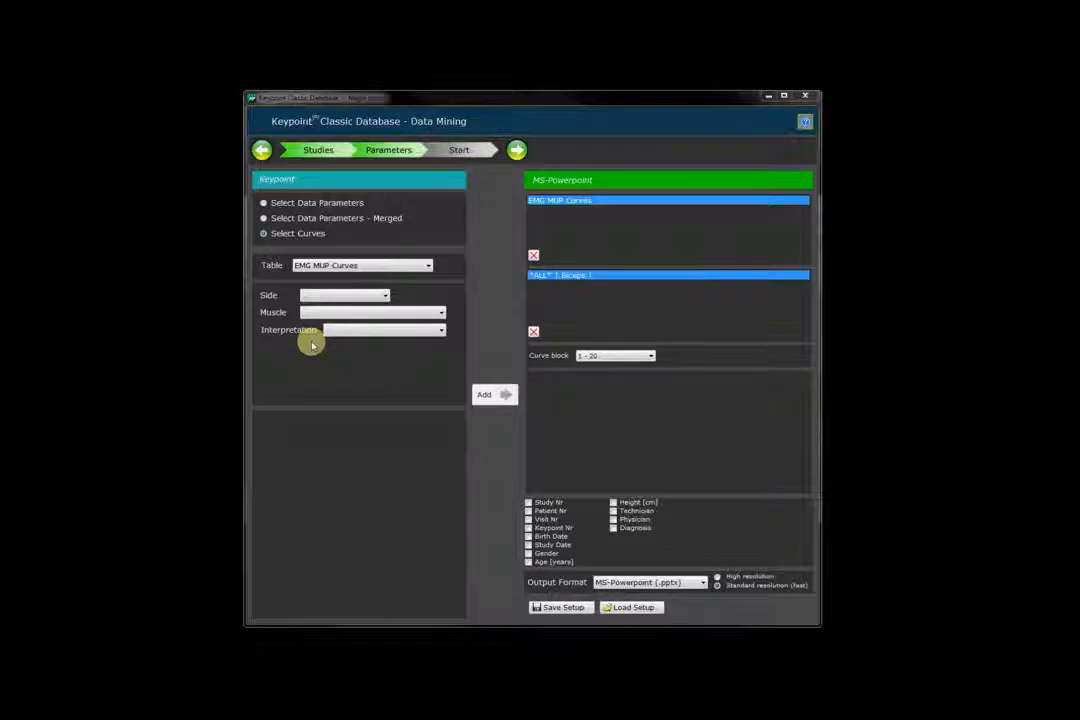
Switch the output format to MS-Excel (.xlsx) and re-run the Biceps curve extraction.
click(702, 583)
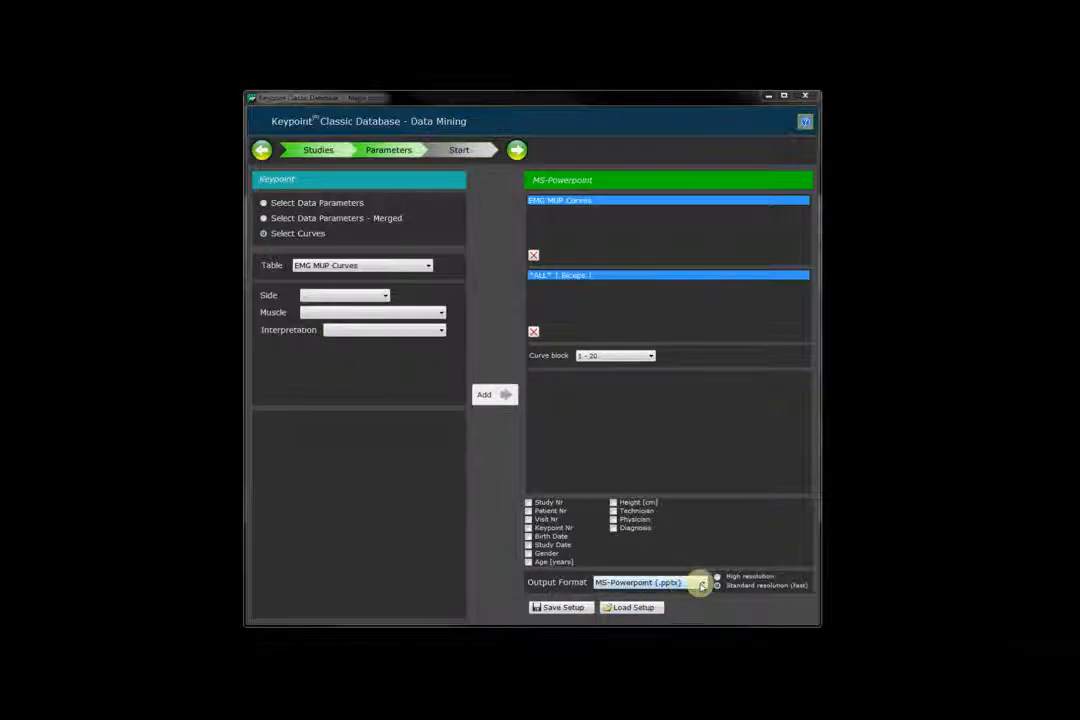
click(702, 583)
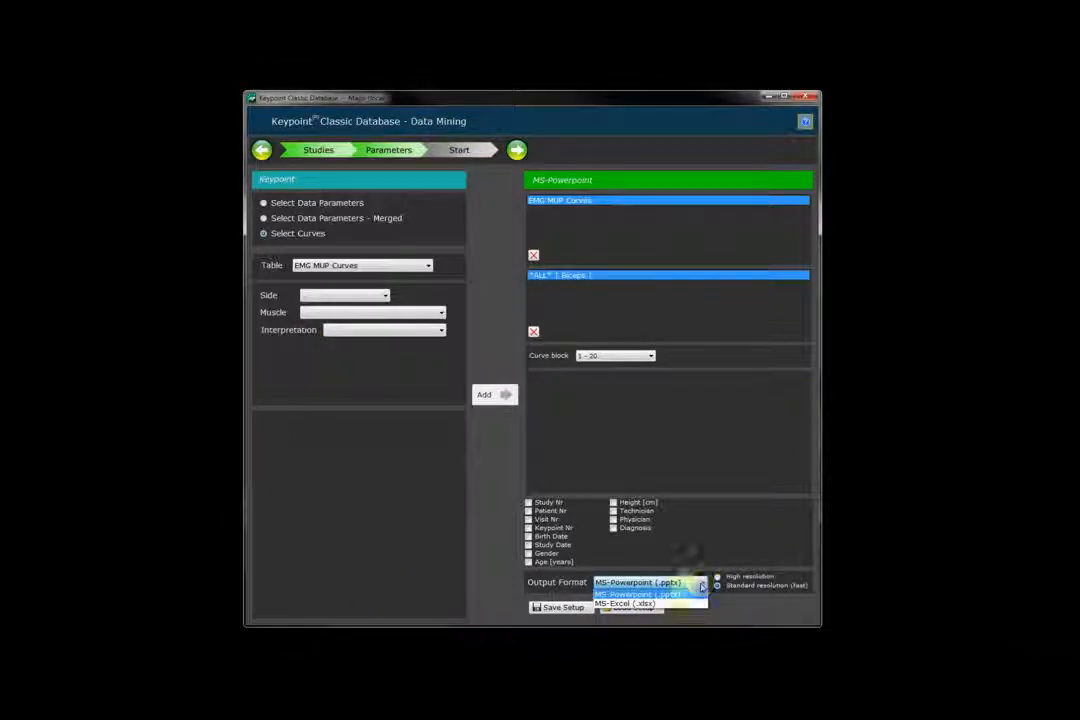
click(650, 606)
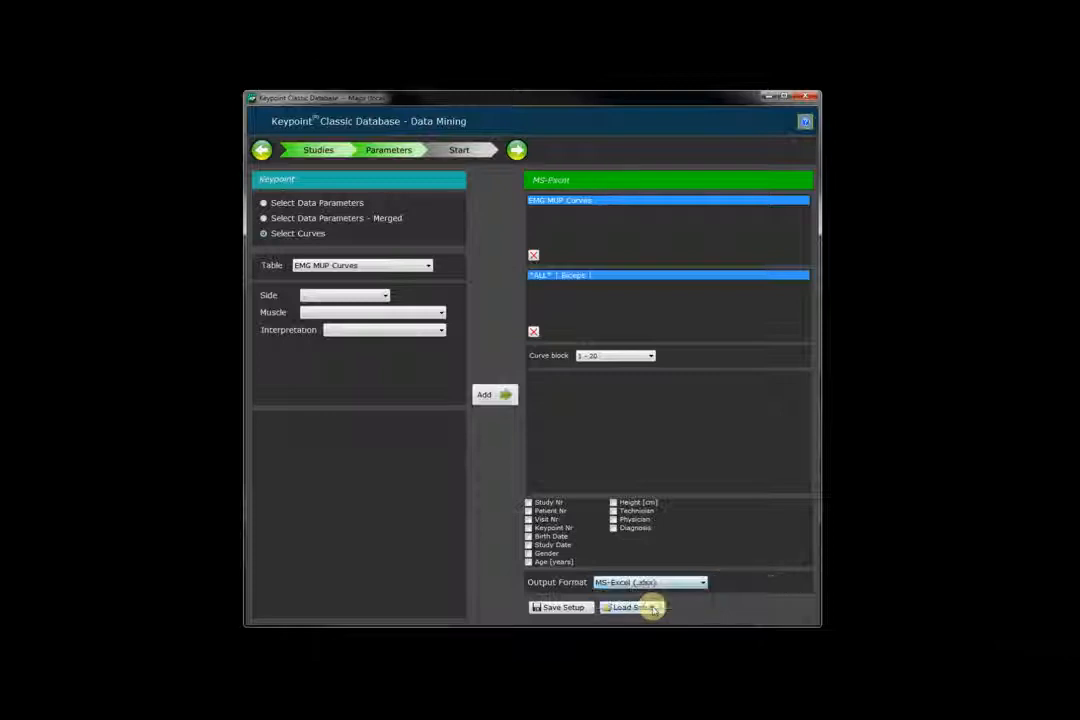
click(519, 152)
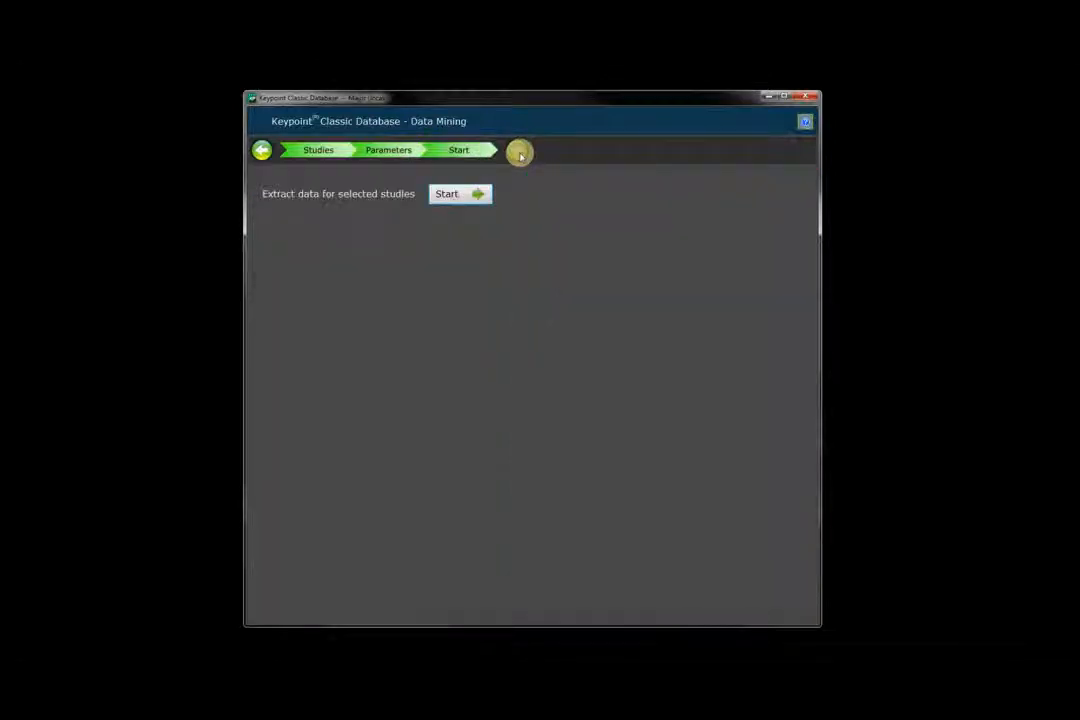
click(474, 196)
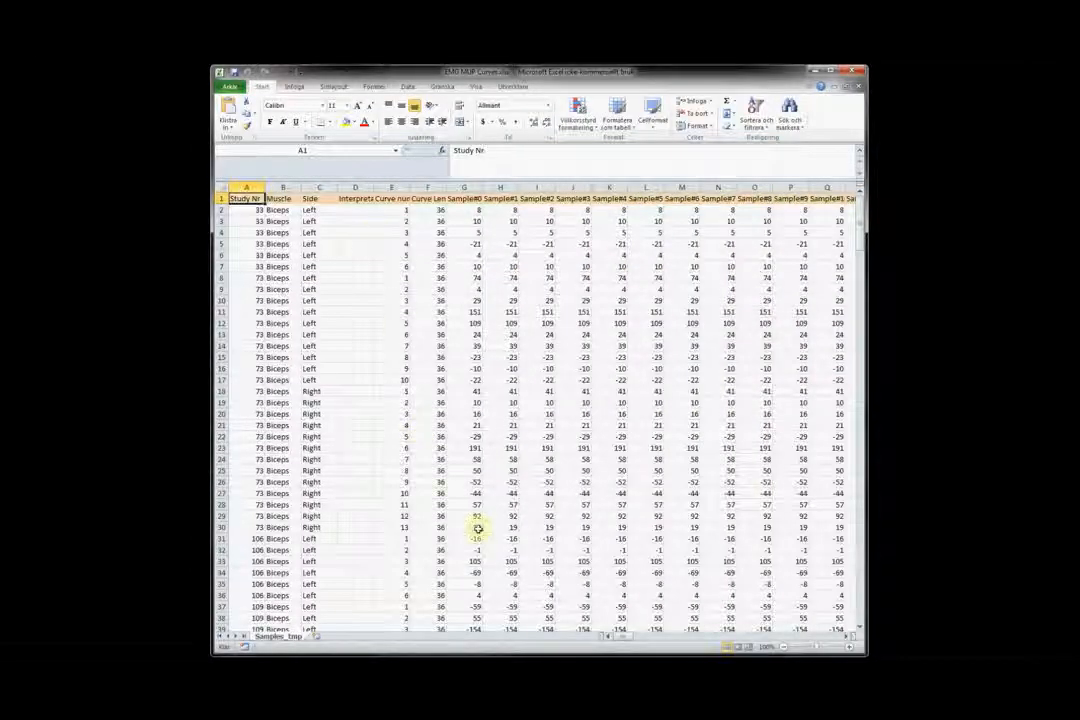
Scroll right through the exported Sample columns in the Excel sheet.
drag(622, 634, 662, 640)
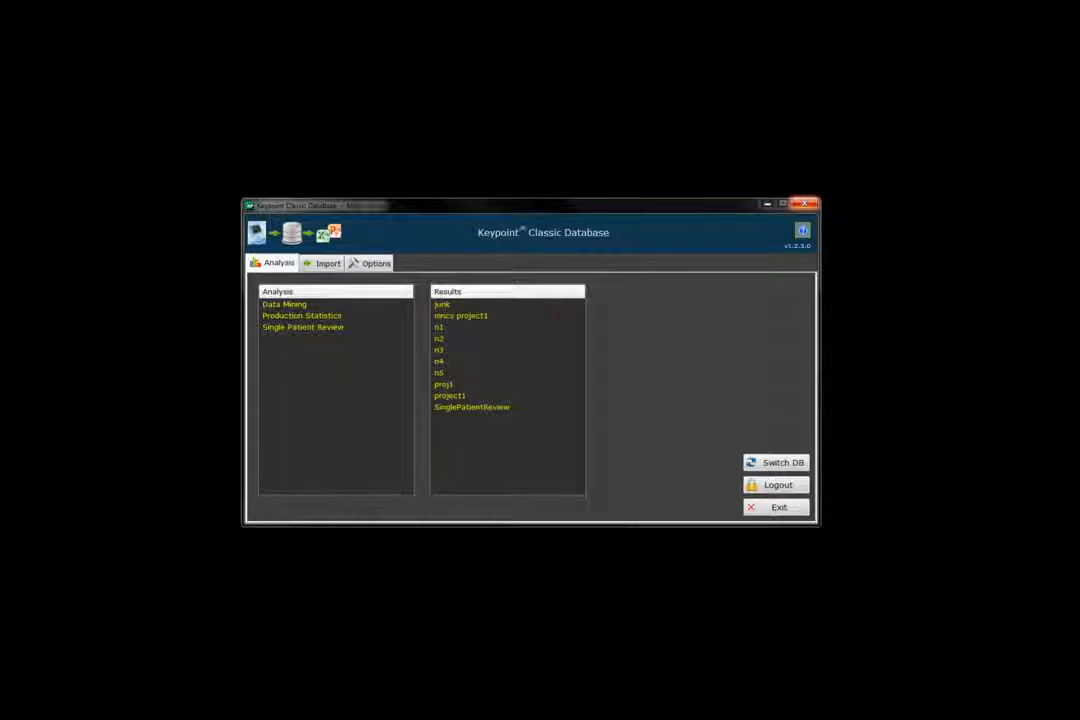
Run a Single Patient Review export for the patient's ID to produce SinglePatientReview.xlsx.
double_click(295, 329)
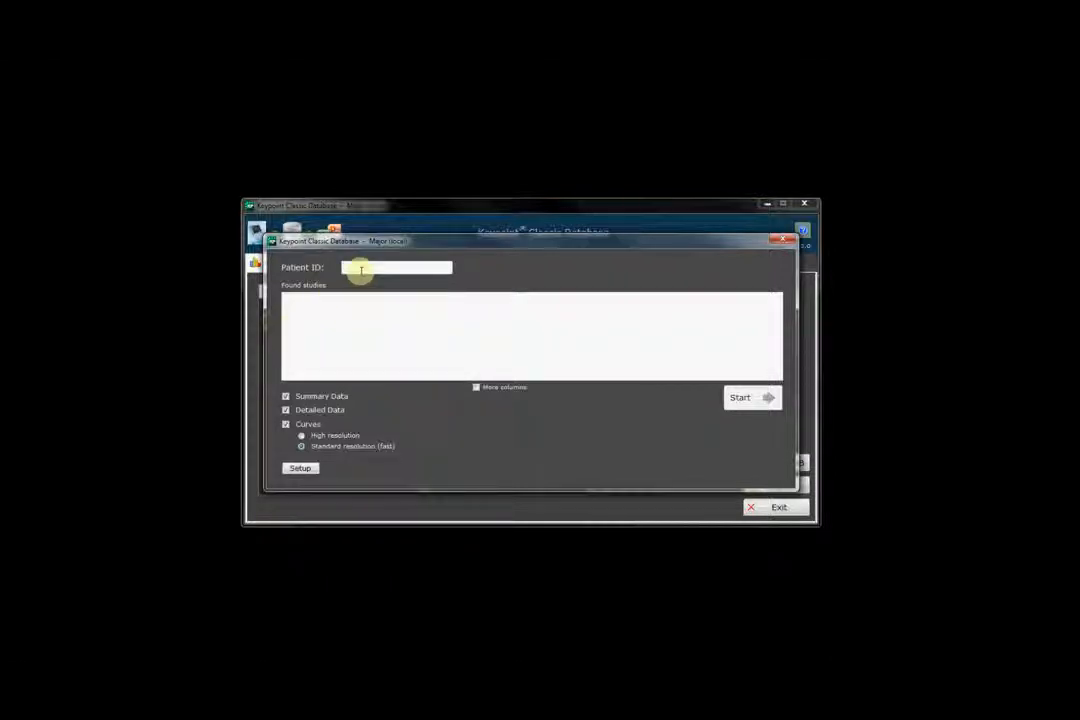
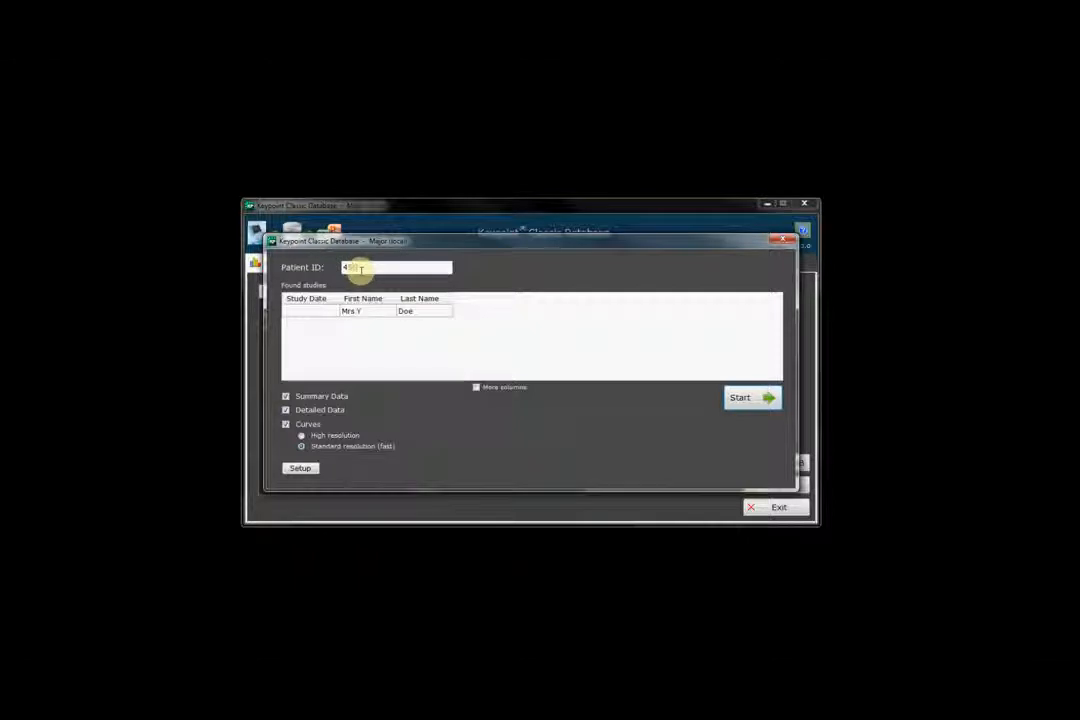
click(745, 399)
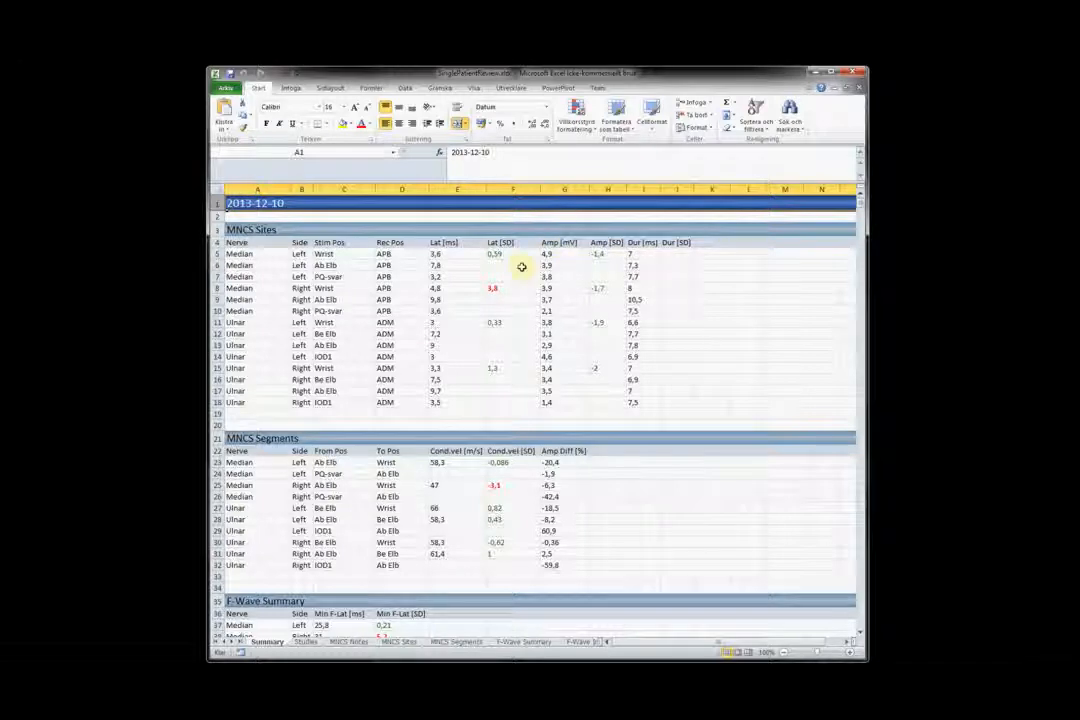
Scroll through the Summary sheet's MNCS Sites, MNCS Segments, F-Wave and SNCS tables.
scroll(521, 267, down, 3)
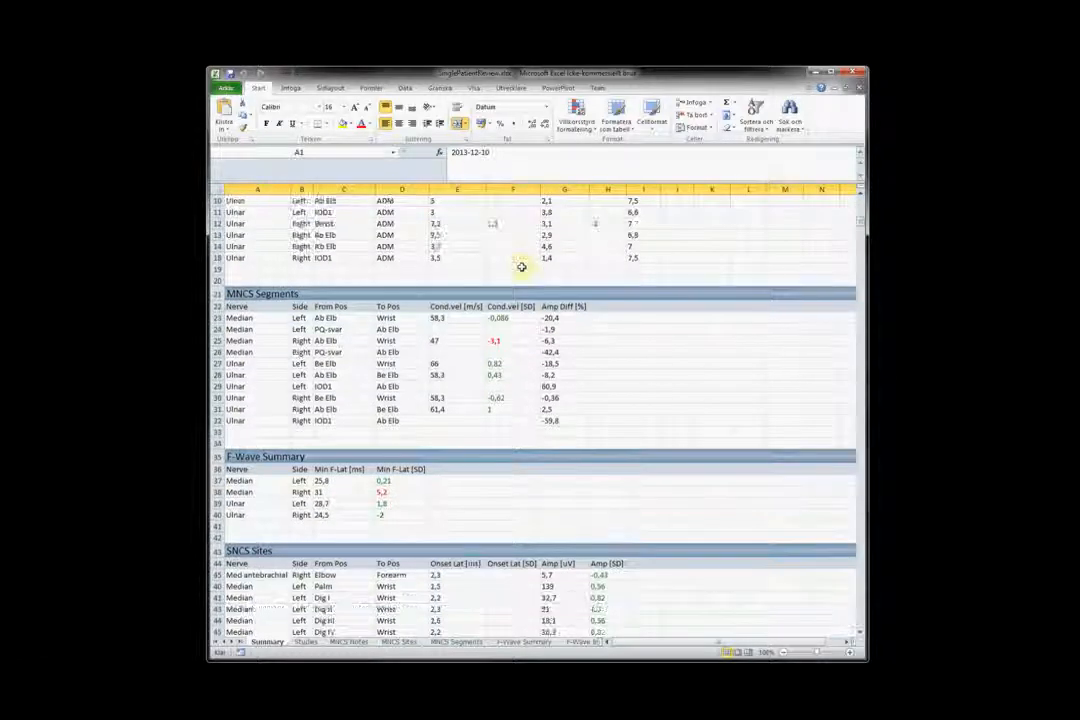
scroll(521, 267, down, 12)
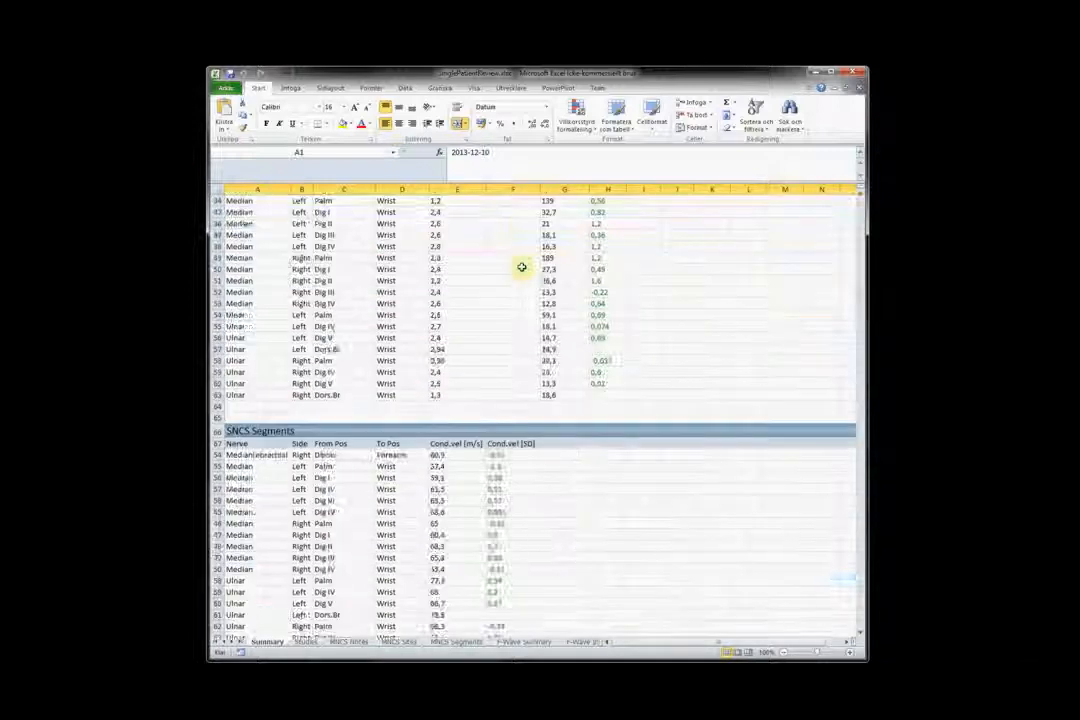
scroll(521, 267, down, 4)
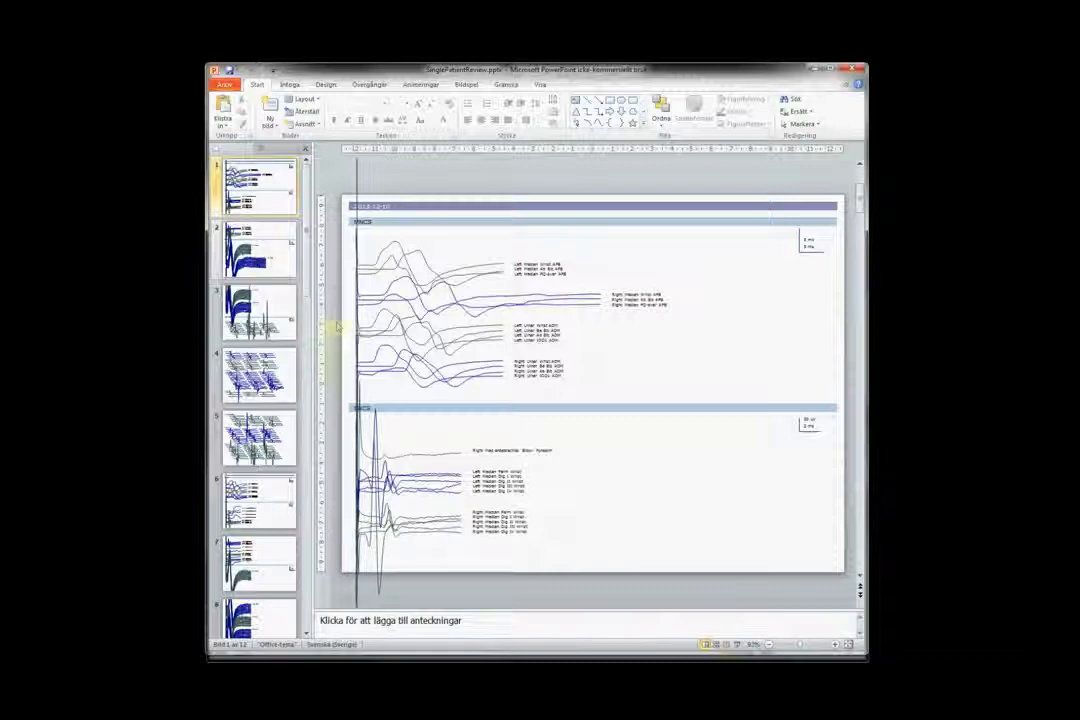
Play SinglePatientReview.pptx as a slide show and advance two slides to the F-wave curves.
click(726, 643)
click(484, 430)
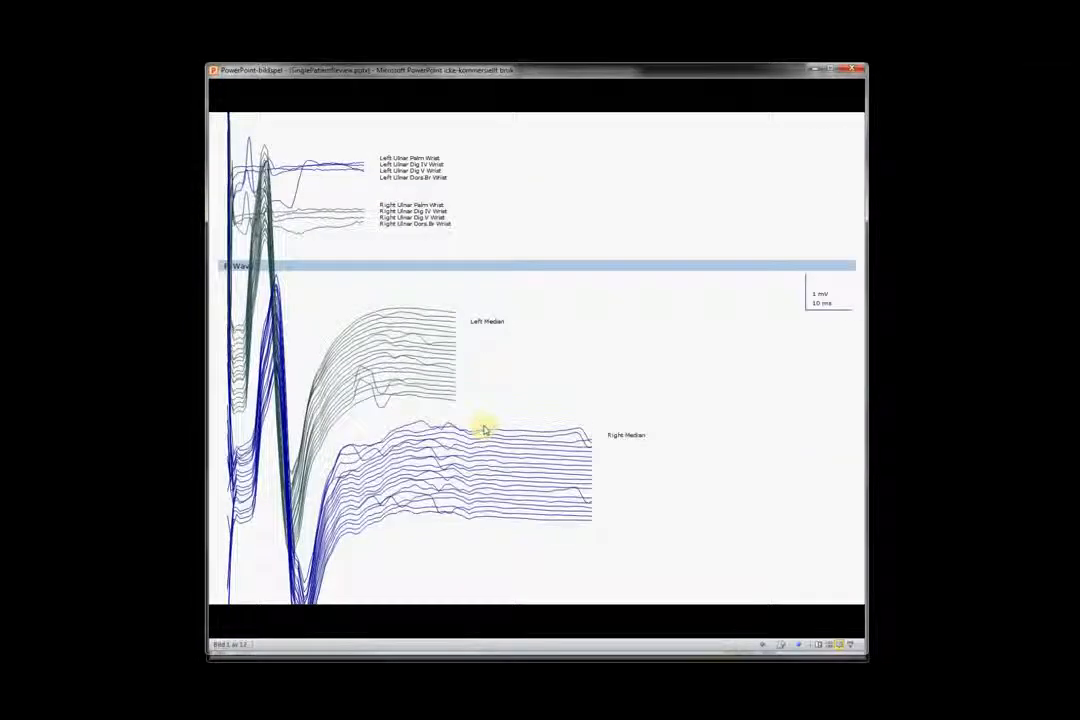
click(484, 430)
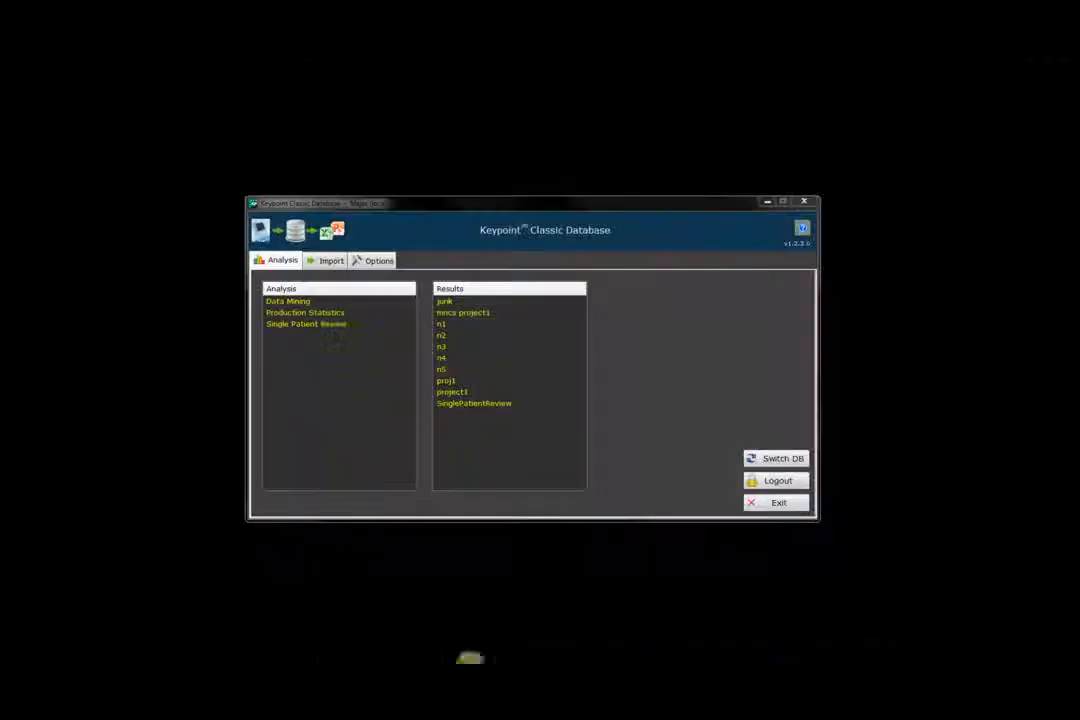
Start Production Statistics generation and accept the default result output folder.
double_click(296, 313)
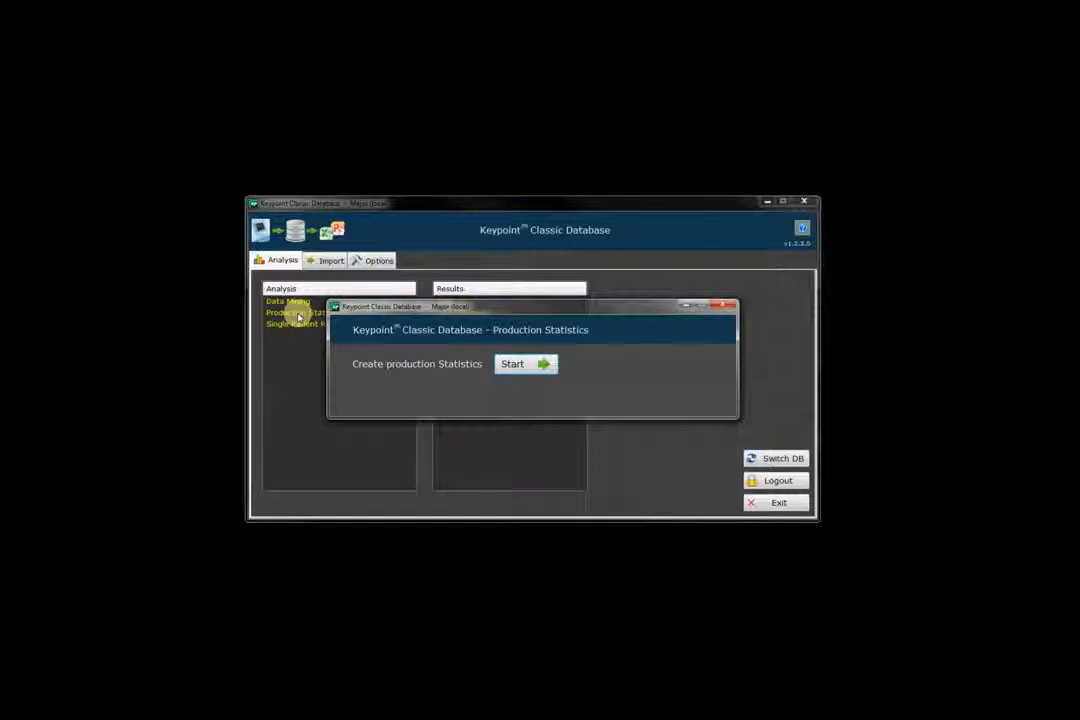
click(533, 364)
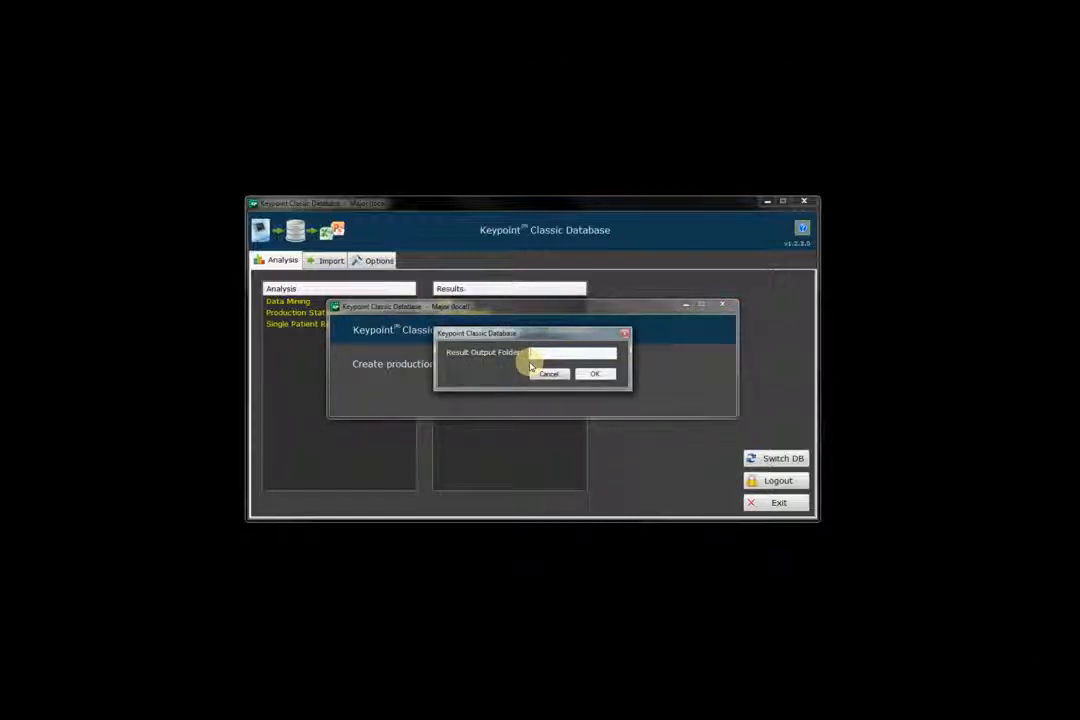
click(594, 373)
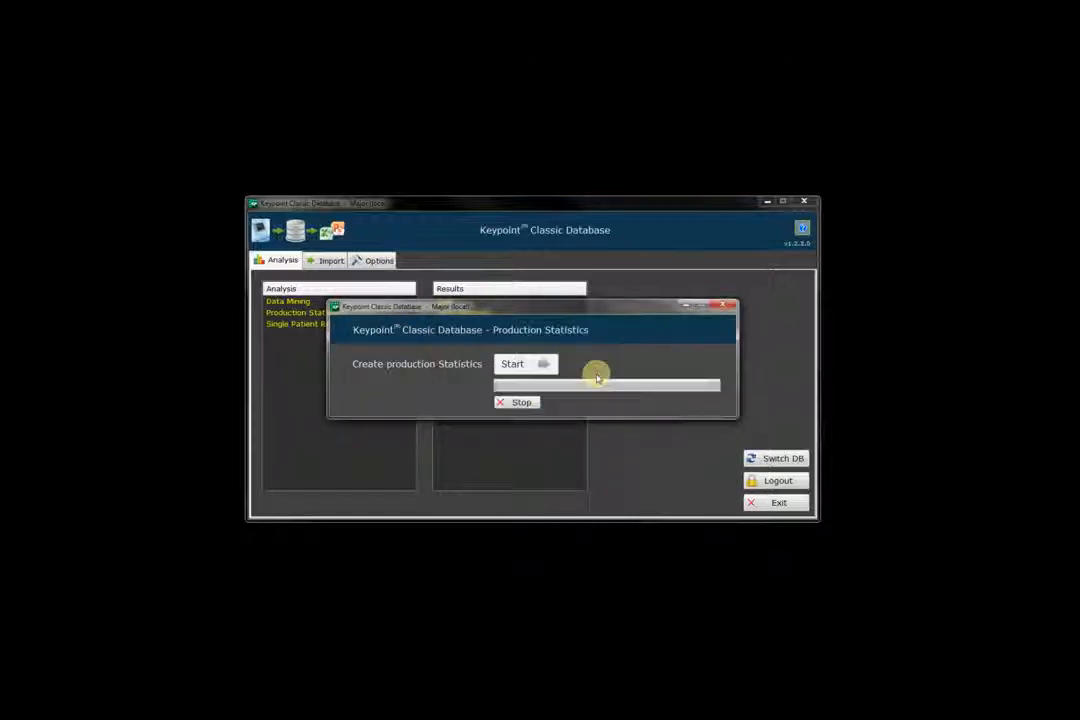